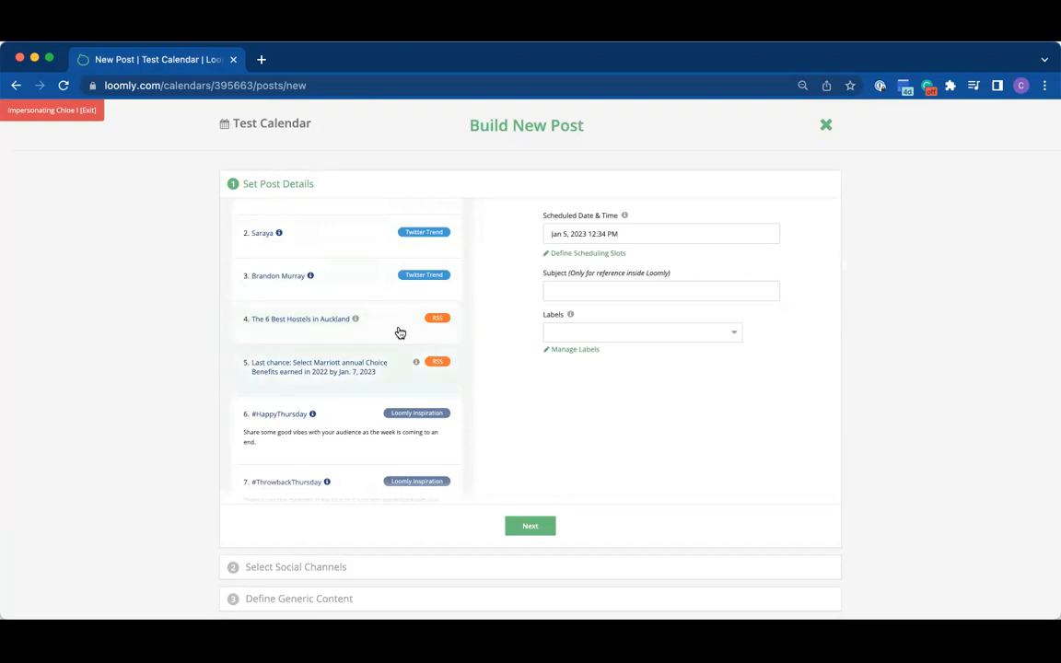
Step: Look through the suggested post ideas, the scheduled date and time picker, and the available labels in the post details
scroll(397, 341, "down", 3)
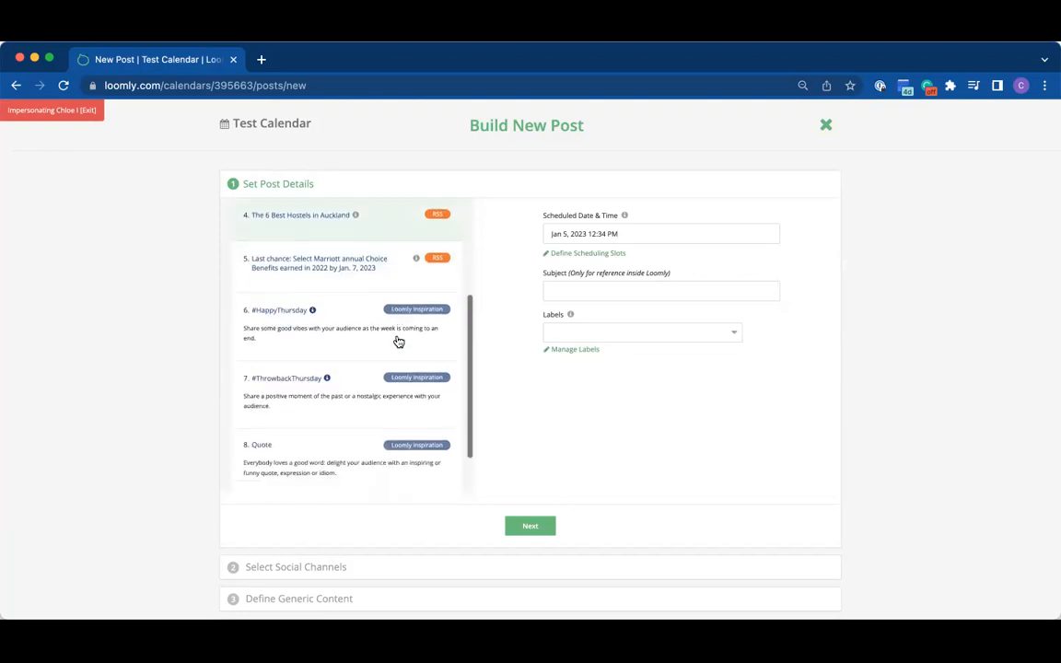
scroll(380, 423, "down", 1)
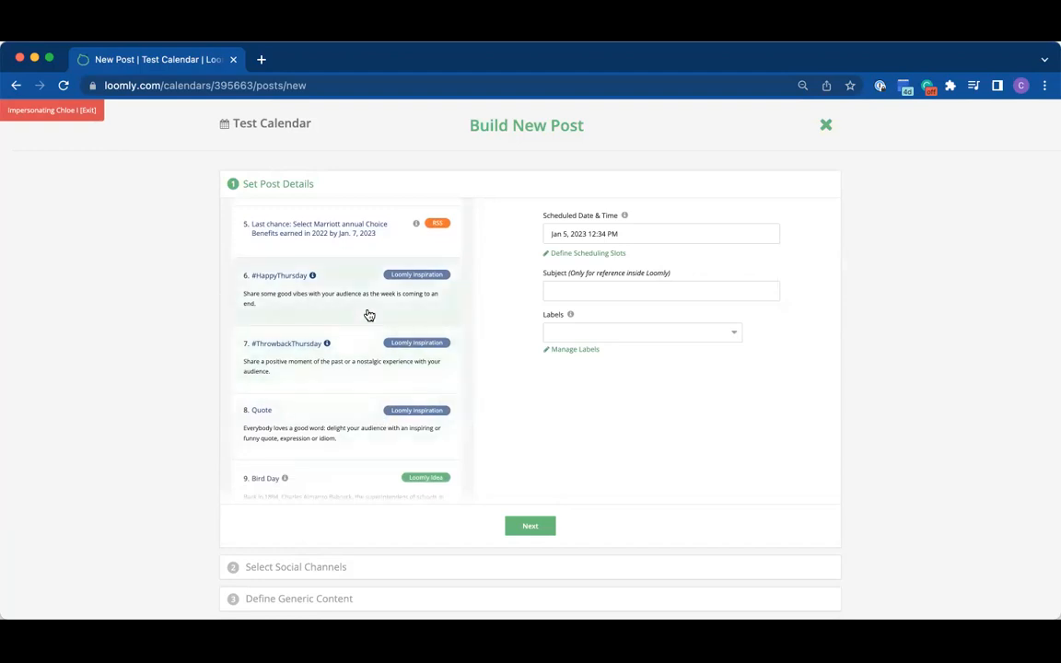
scroll(369, 315, "down", 2)
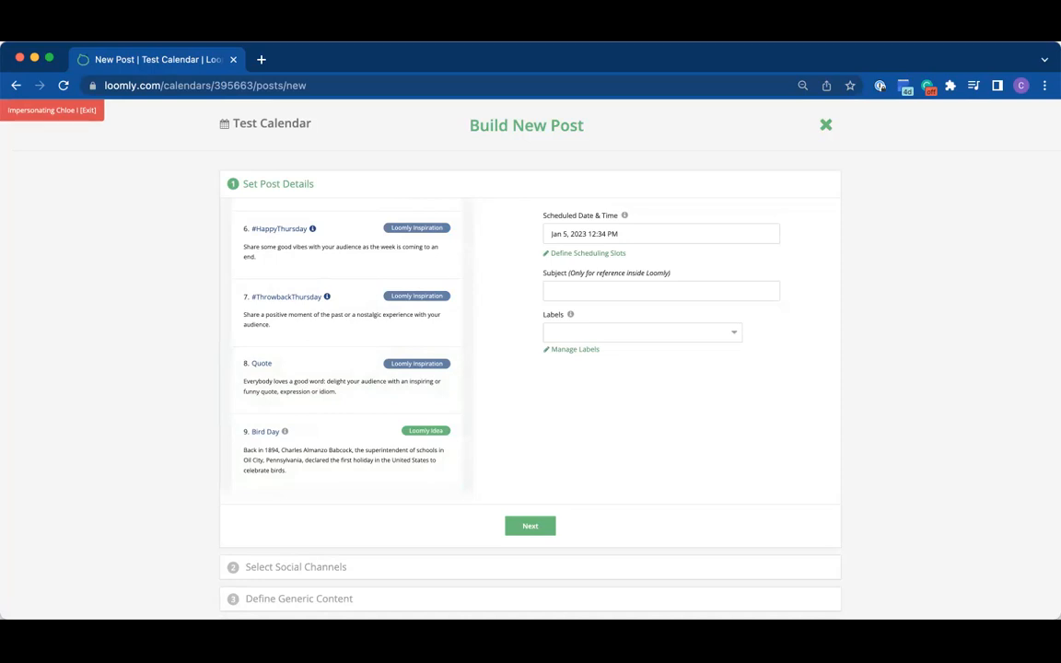
left_click(688, 232)
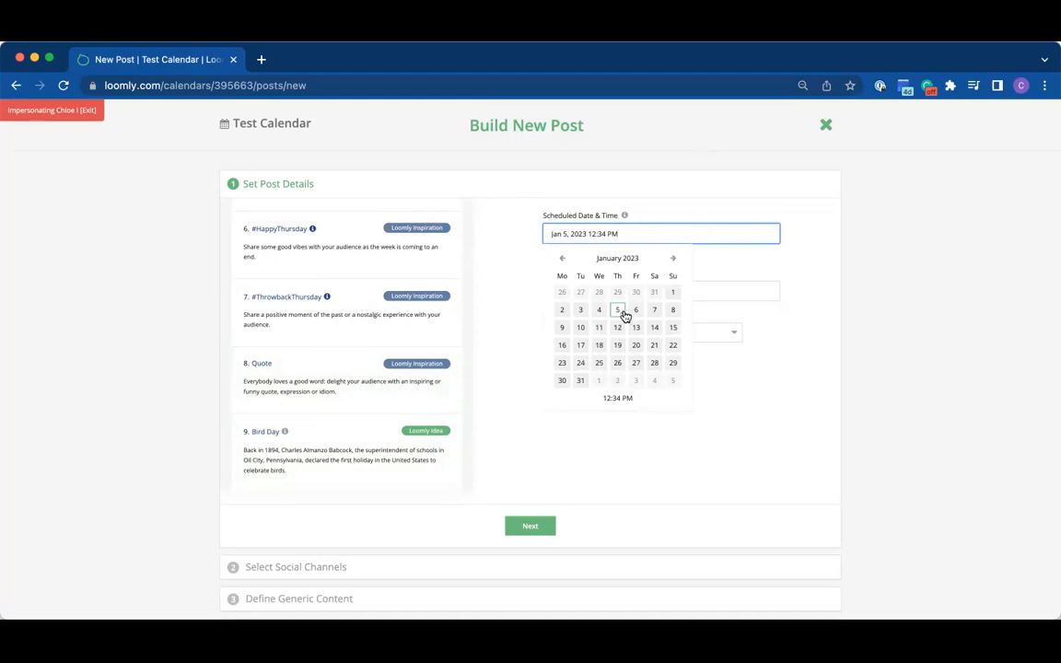
left_click(619, 399)
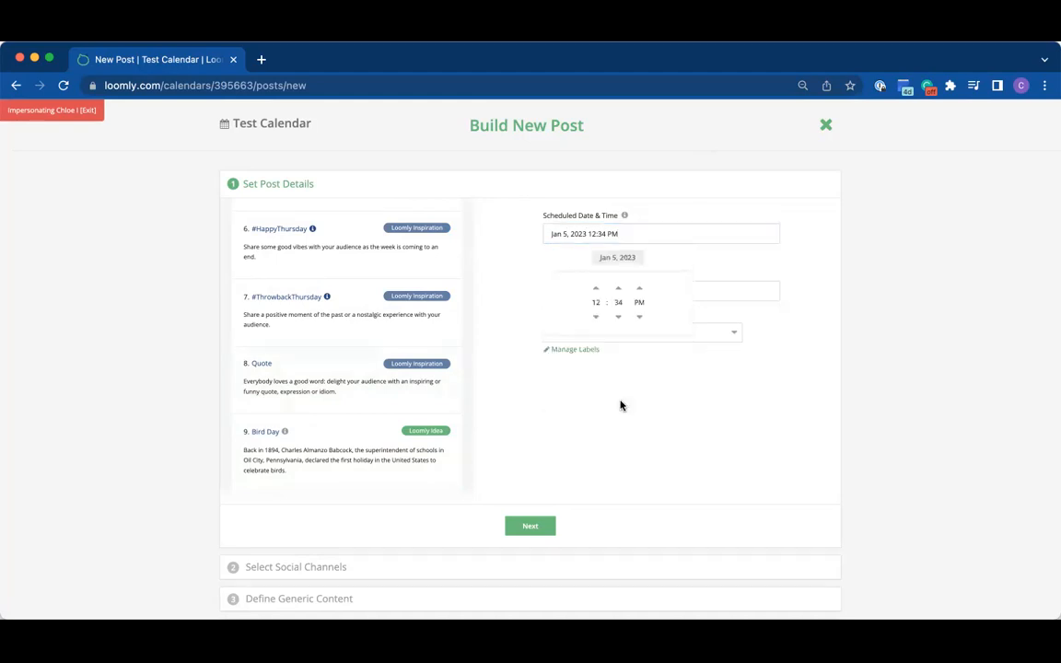
left_click(707, 270)
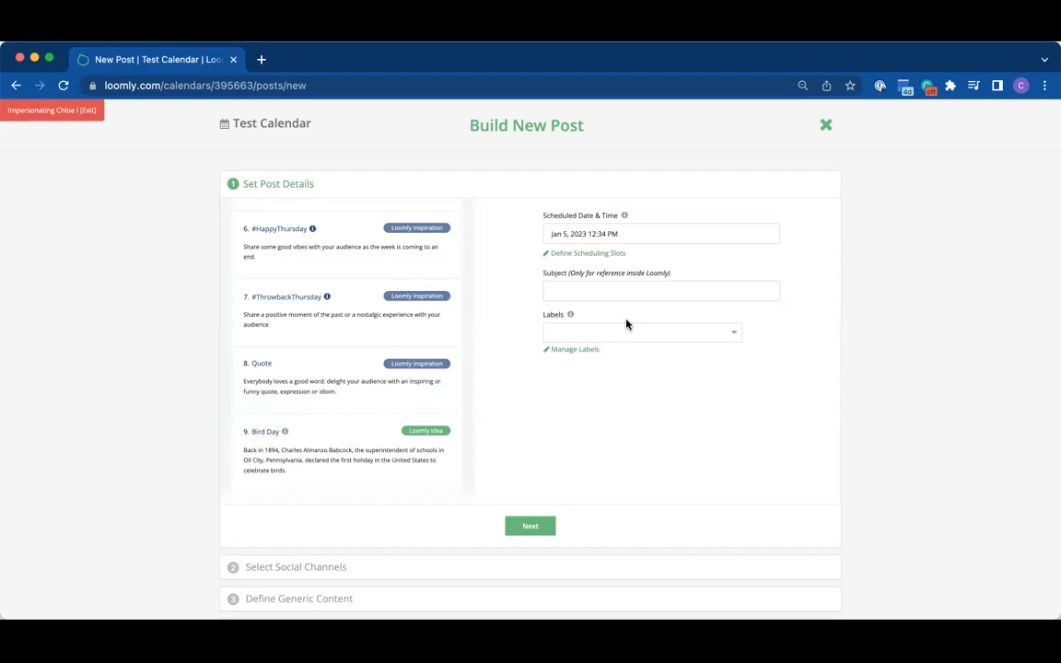
left_click(647, 333)
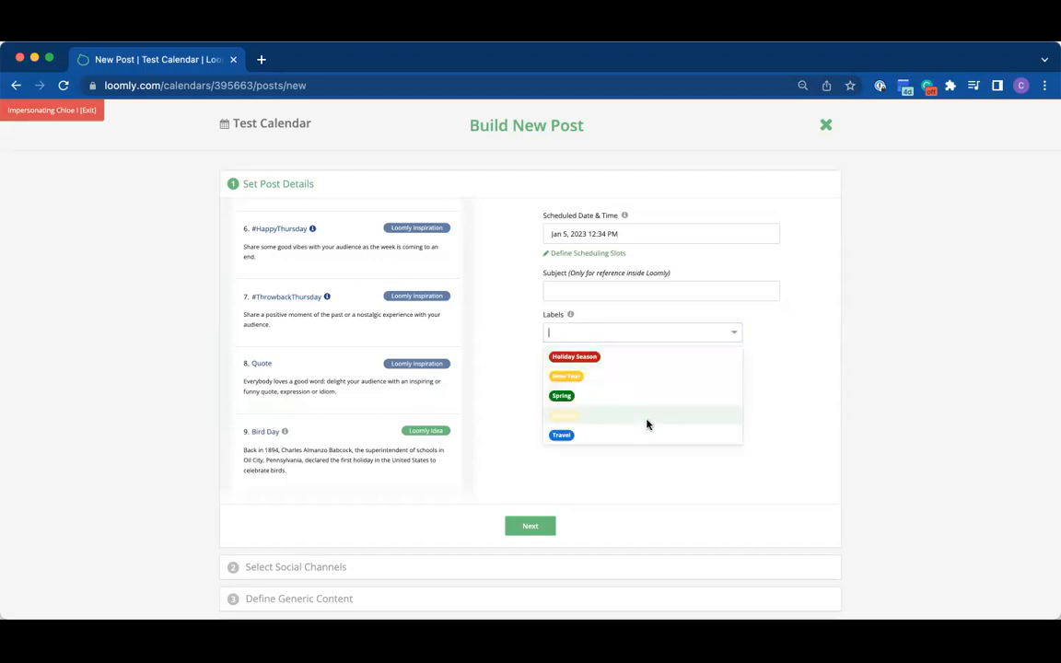
left_click(498, 392)
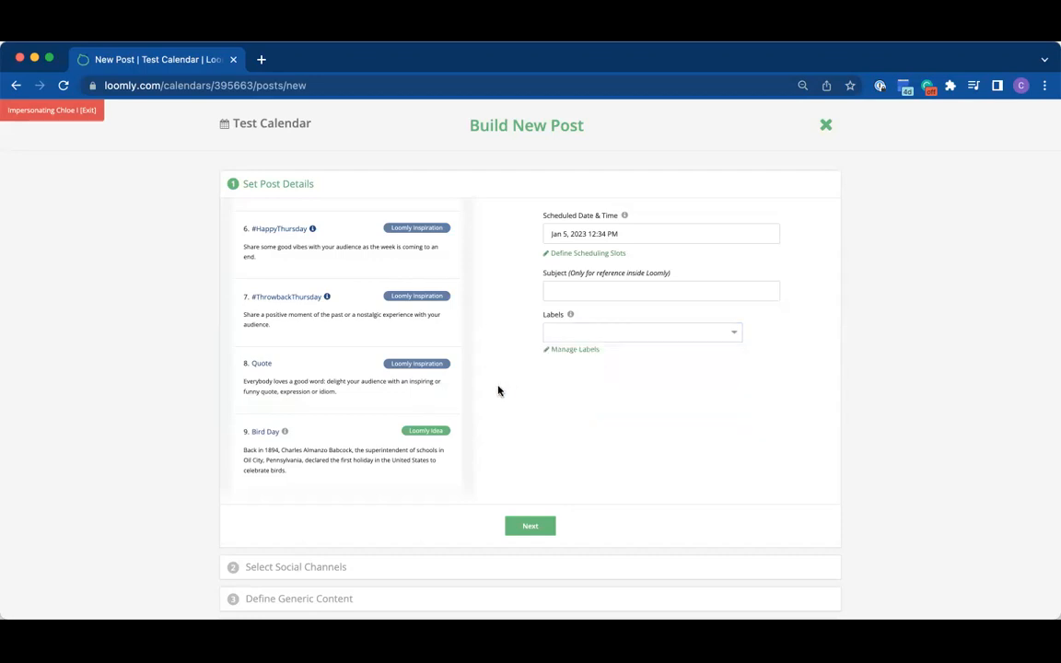
Step: Create a new label named "Fall" with the light blue colour #bed3f3 and close the label manager
left_click(588, 356)
left_click(444, 362)
type("Fall")
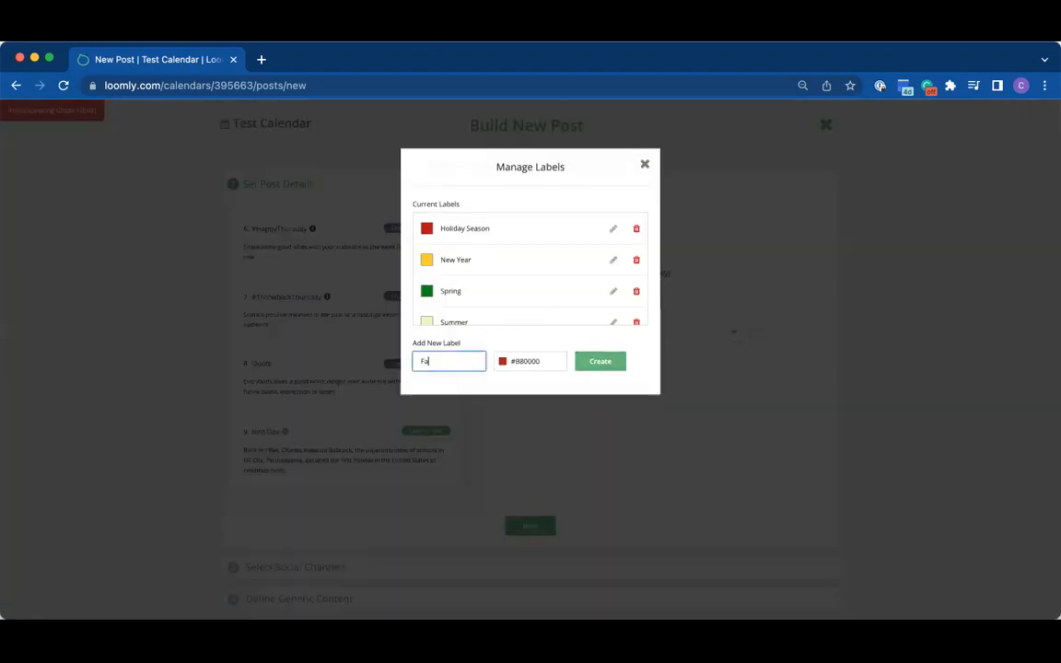
left_click(513, 362)
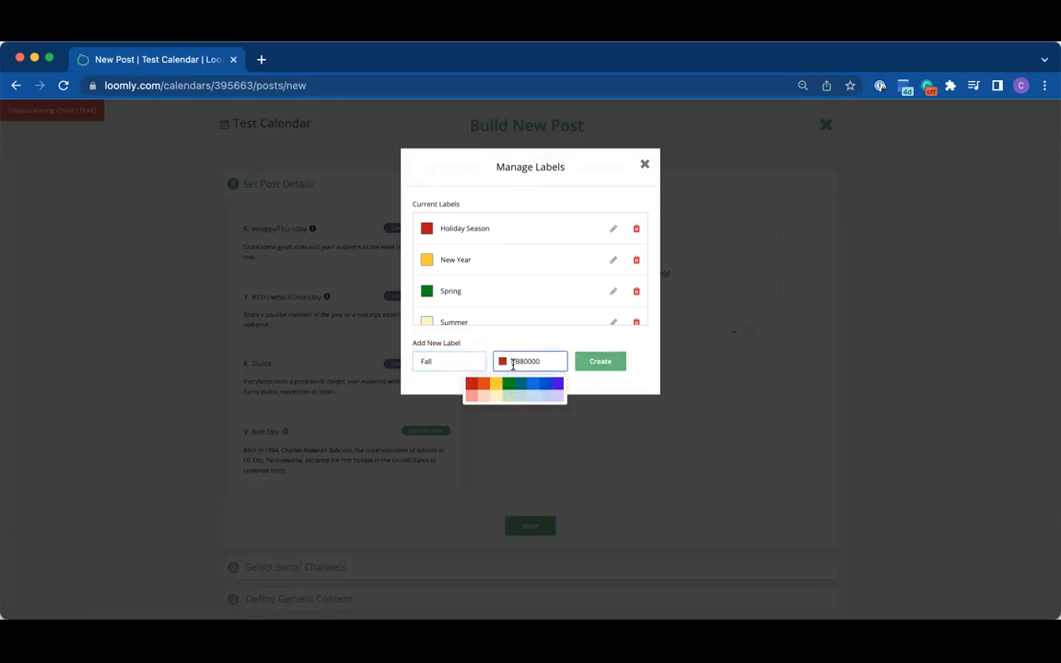
left_click(547, 398)
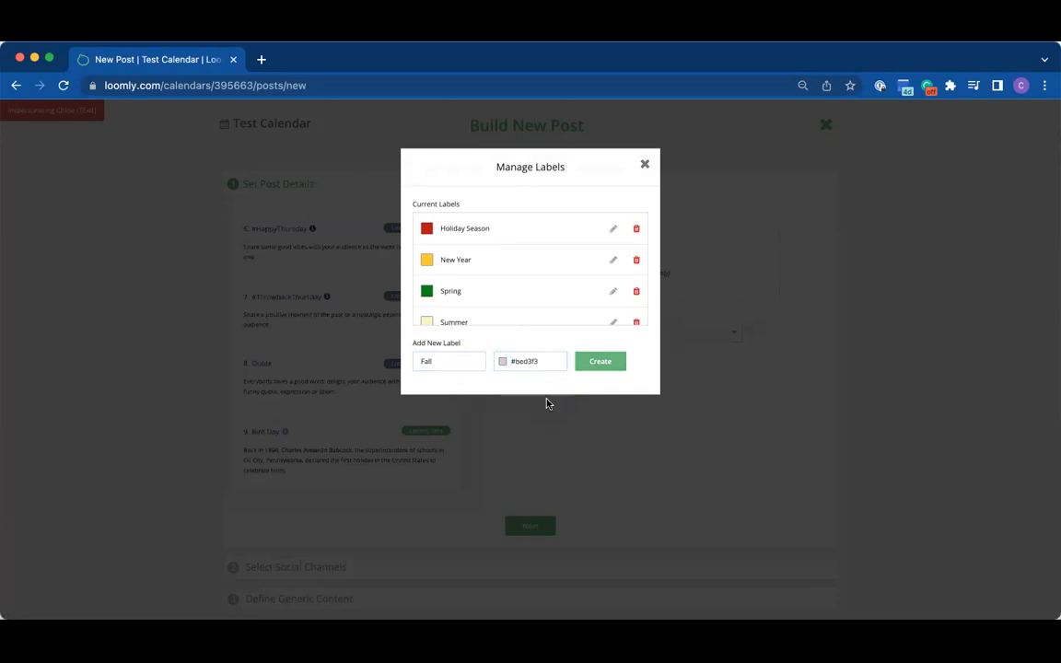
left_click(594, 370)
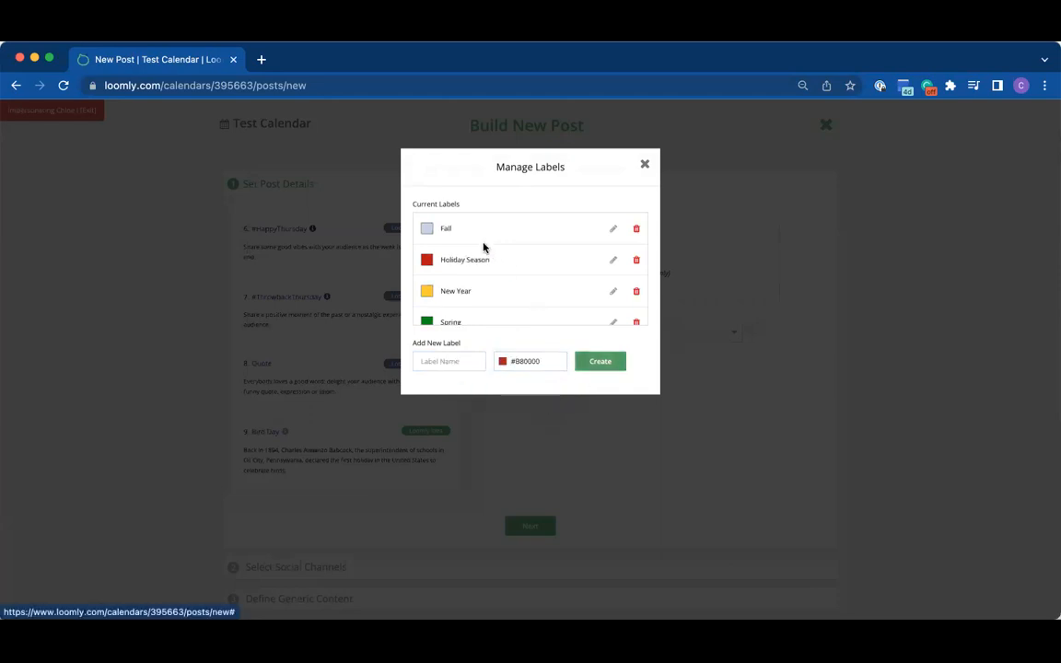
scroll(476, 286, "down", 3)
scroll(474, 286, "up", 3)
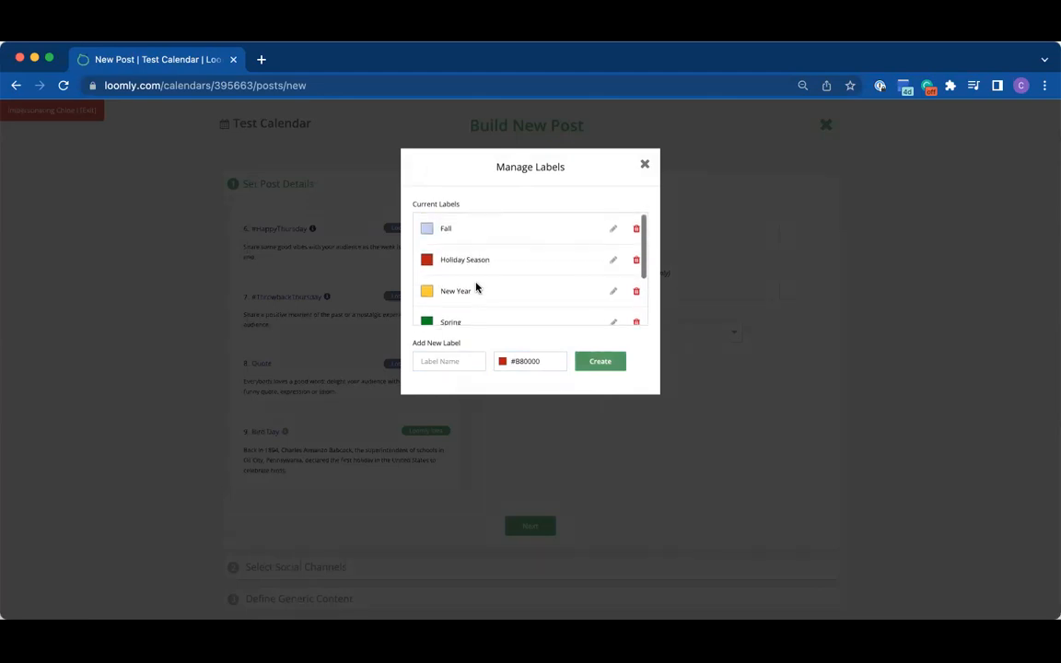
left_click(701, 356)
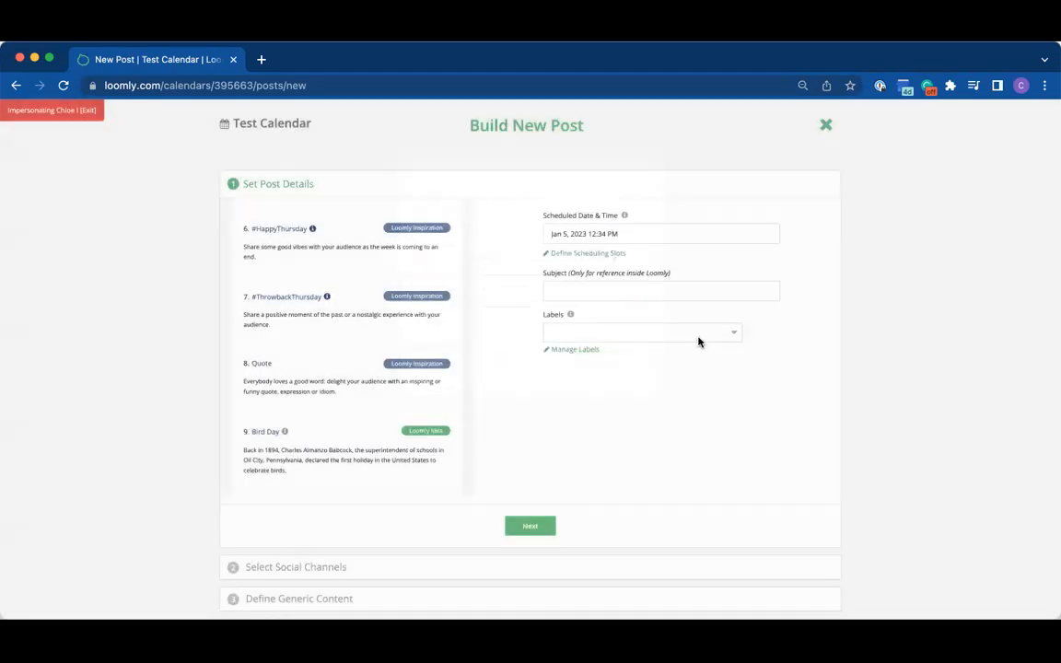
Step: Assign the Spring label to the post and set its subject to "Cruise Trip", completing the post details
left_click(698, 339)
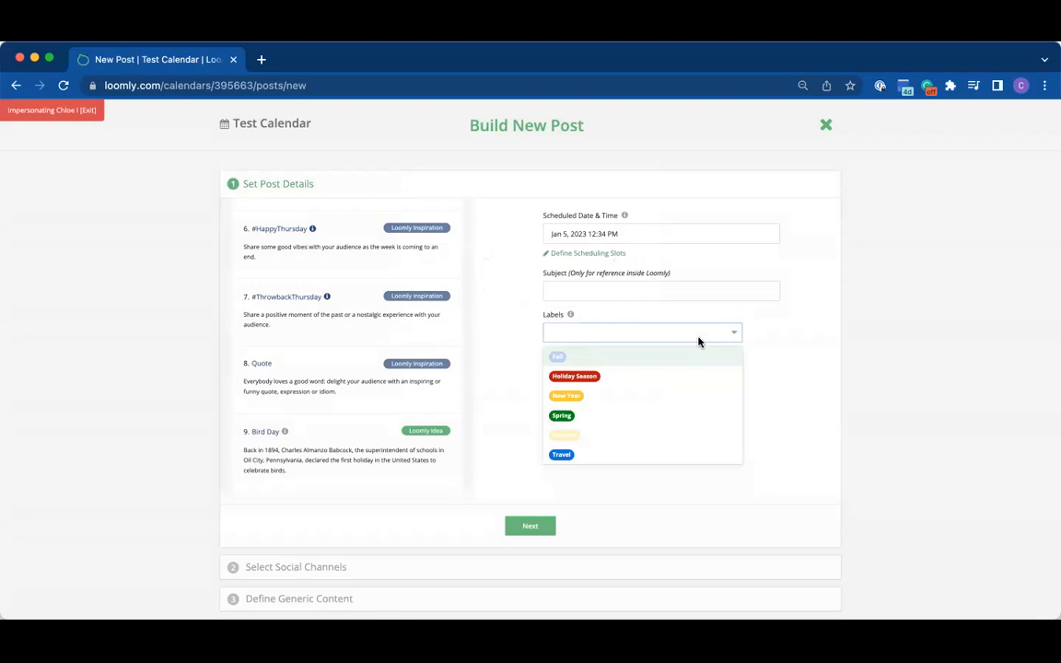
left_click(605, 423)
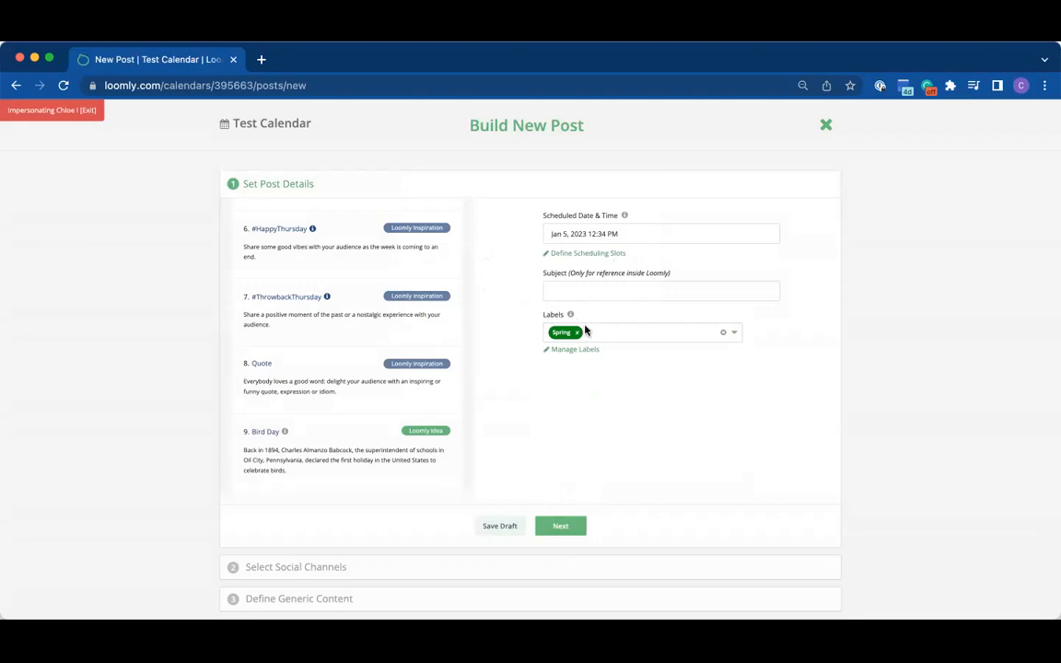
left_click(580, 291)
type("Cru")
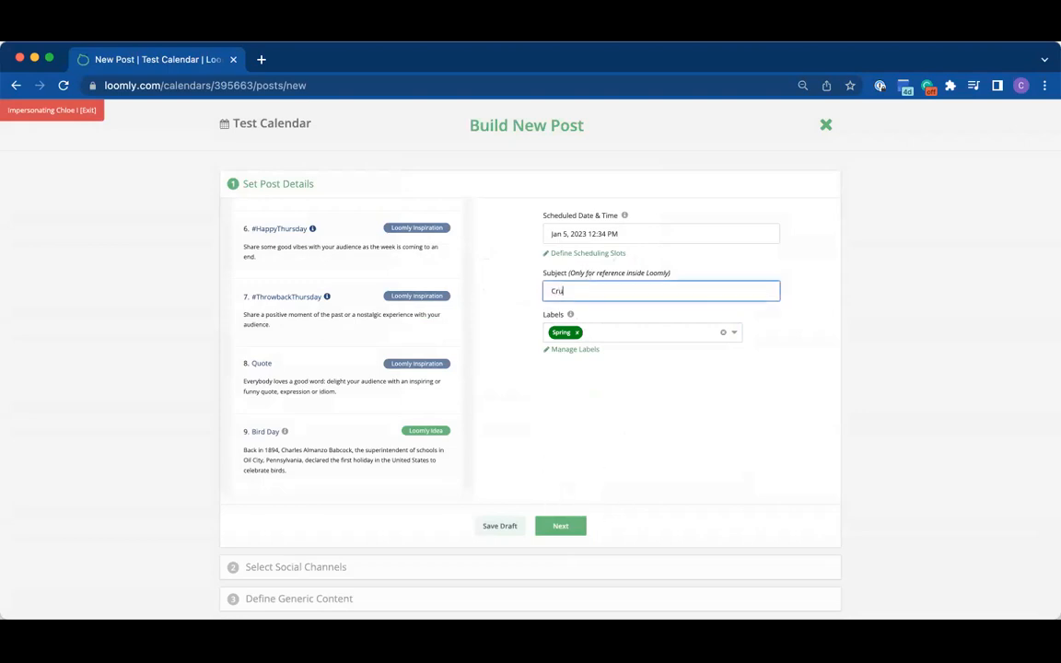
type("ise Trip")
left_click(569, 525)
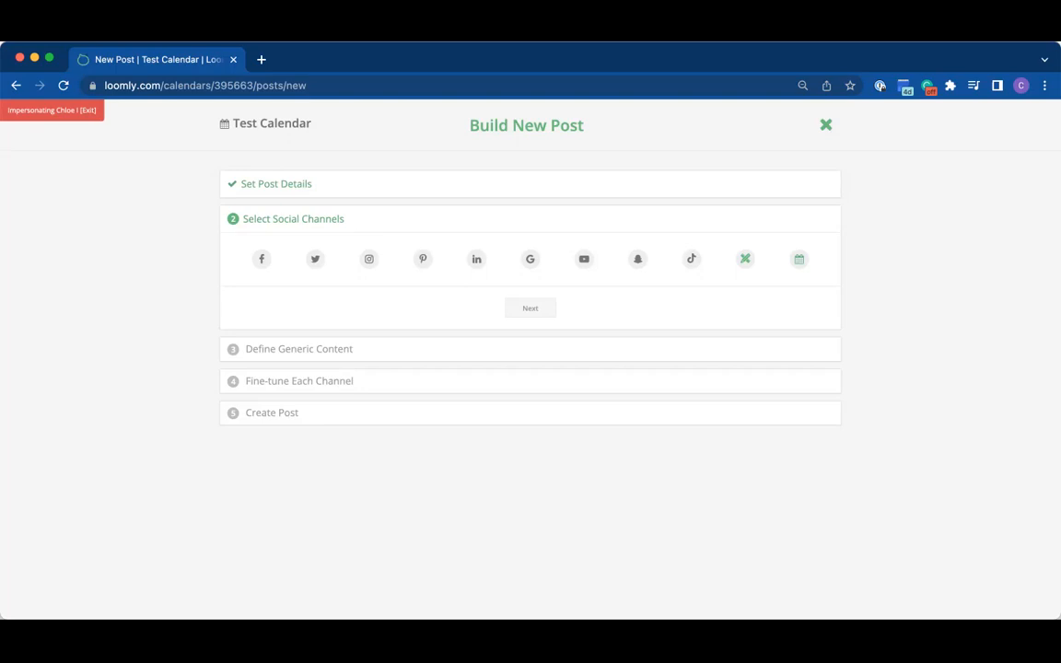
Step: Include the post in the additional calendar Dodo Airlines
left_click(798, 260)
left_click(573, 229)
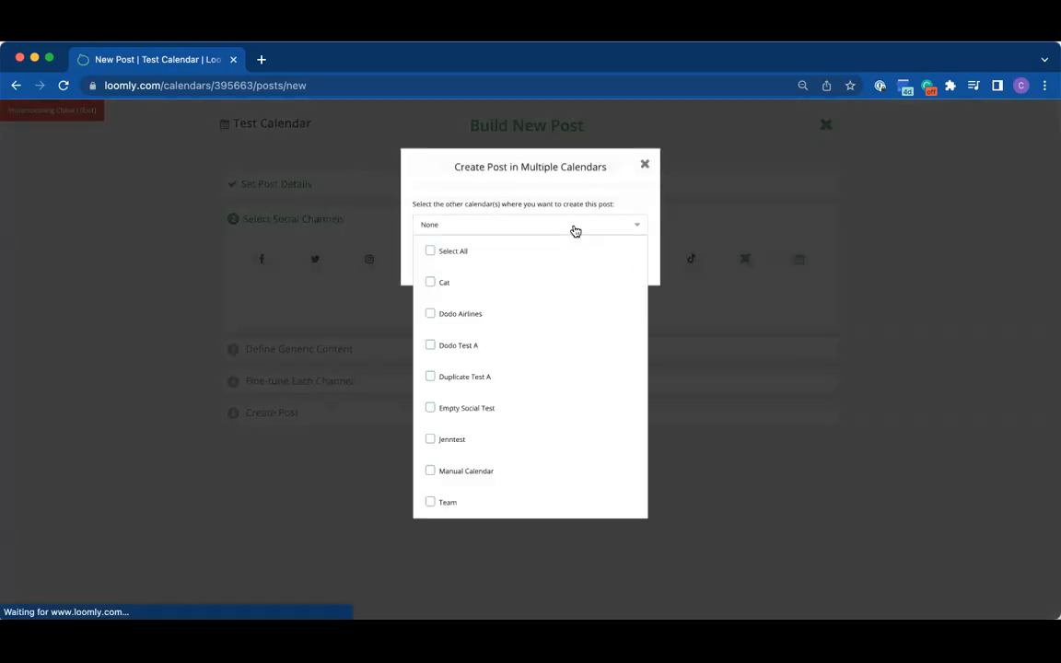
left_click(471, 314)
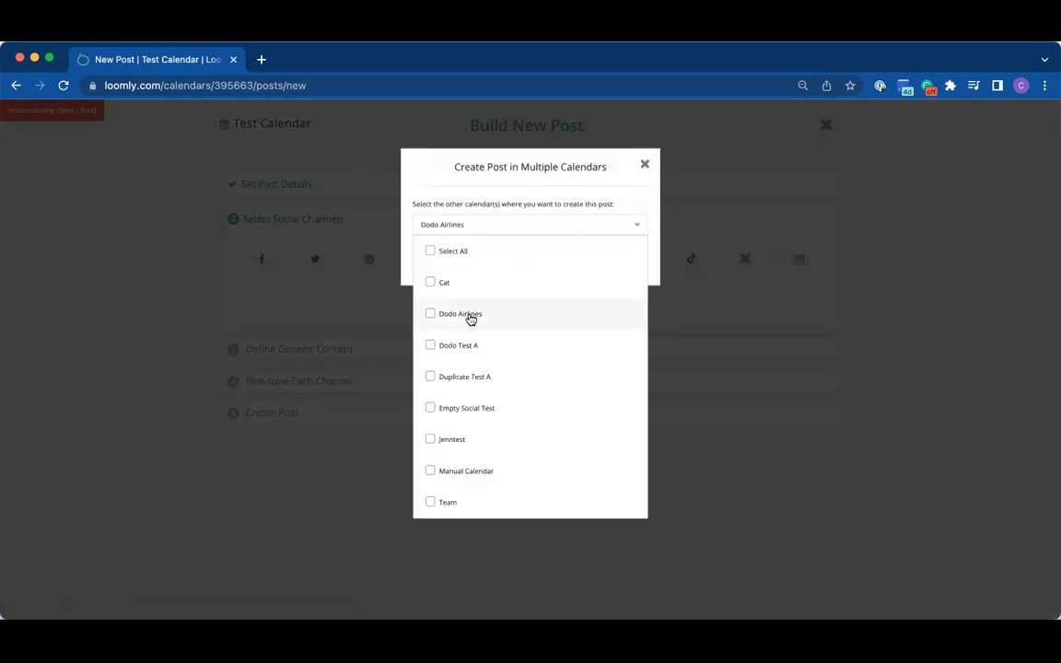
left_click(542, 182)
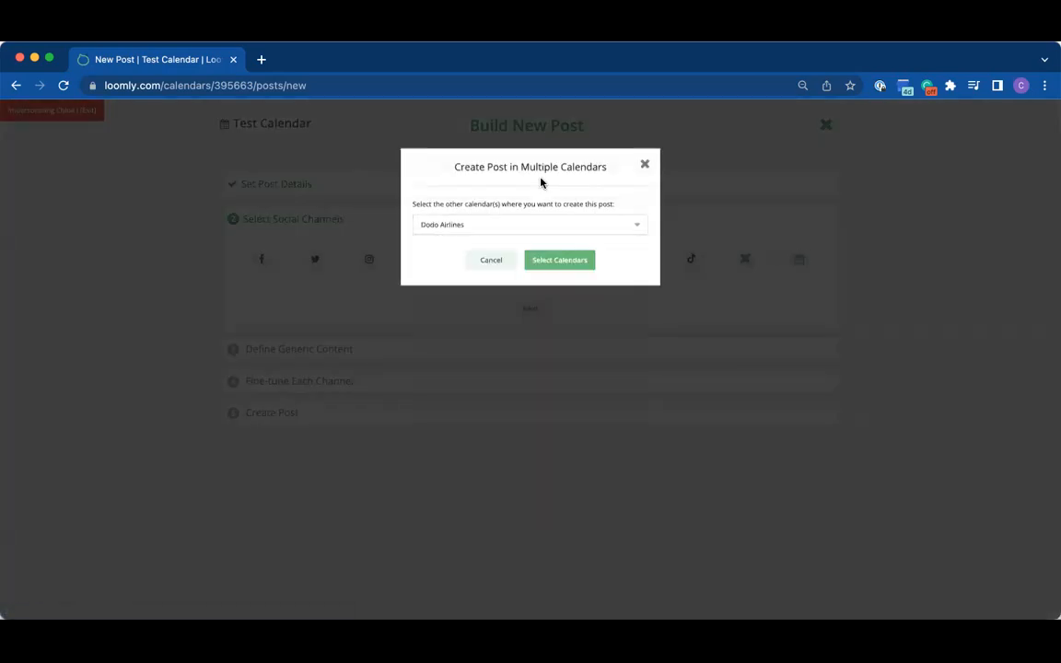
left_click(555, 266)
Step: Select Facebook and Instagram as the post's social channels and continue to the generic content
left_click(262, 264)
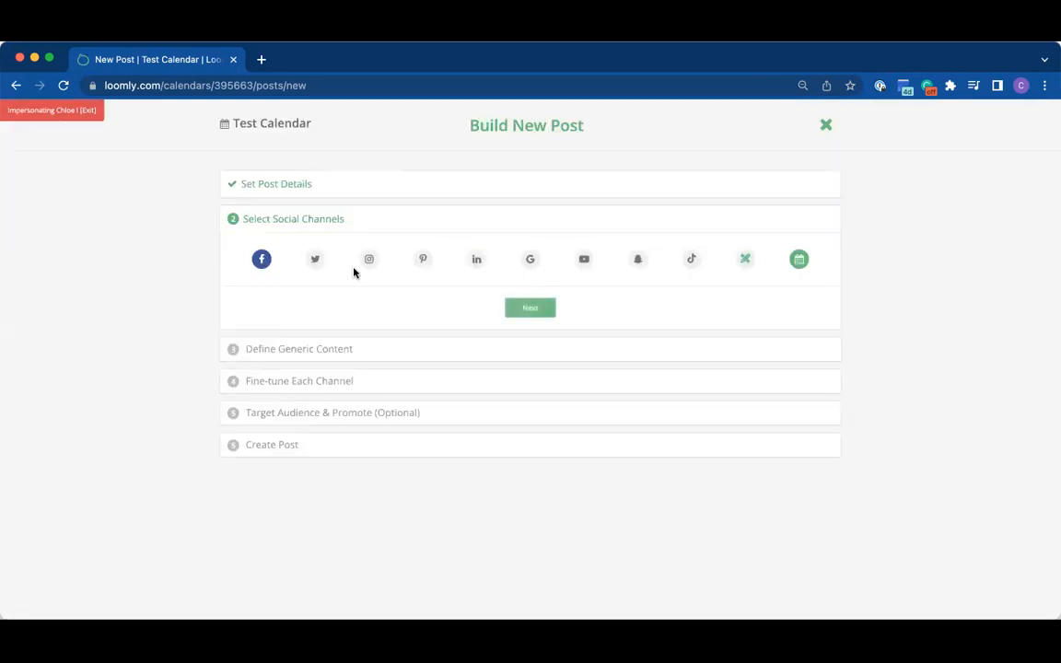
left_click(369, 262)
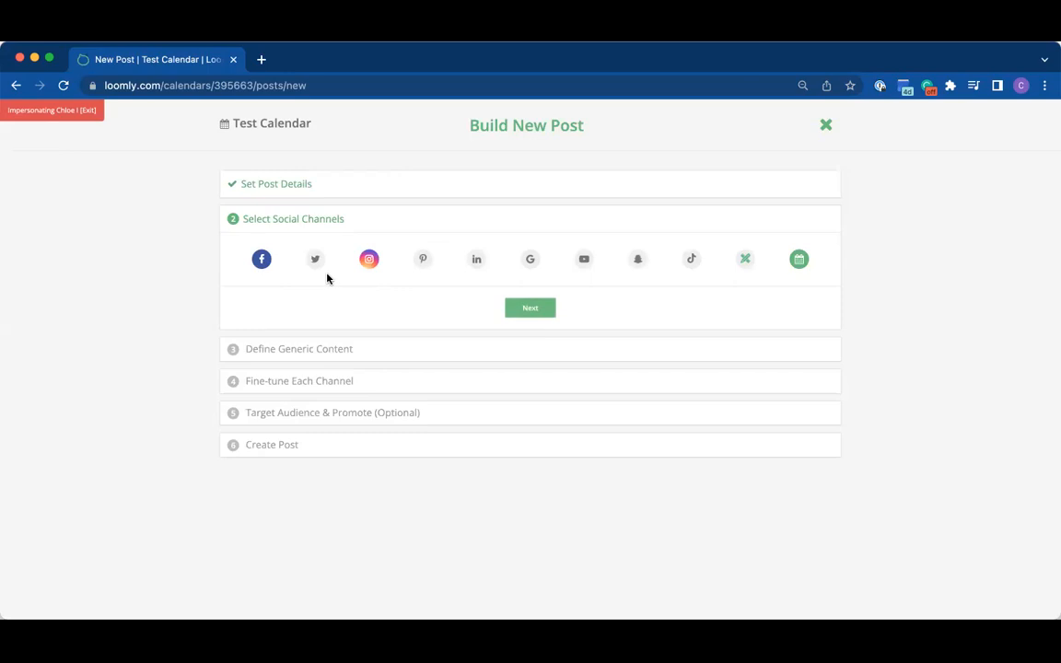
left_click(800, 259)
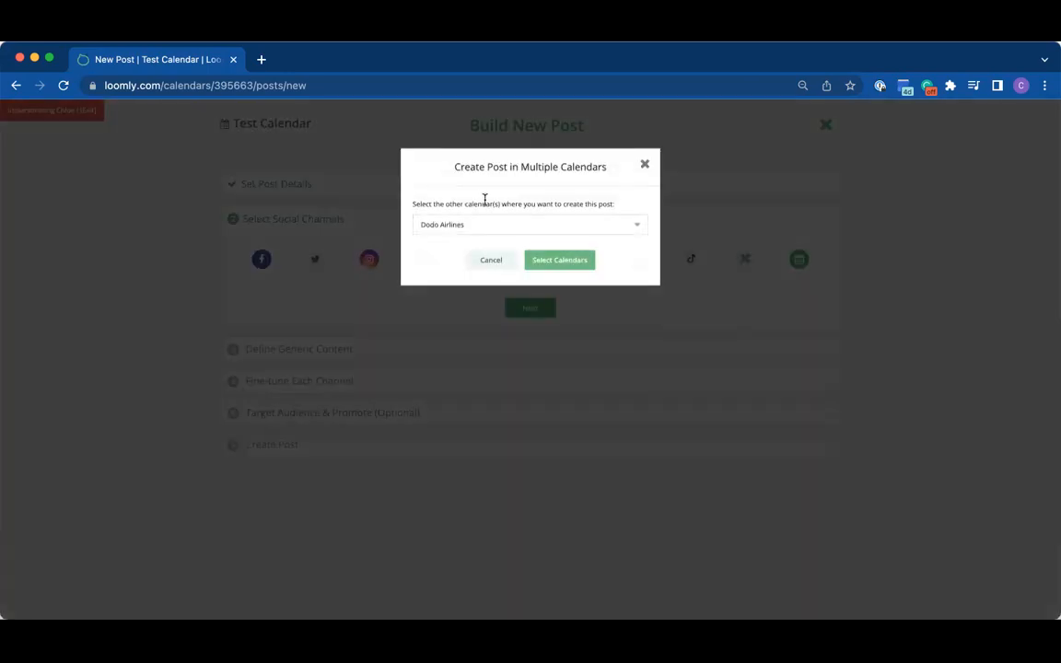
left_click(650, 329)
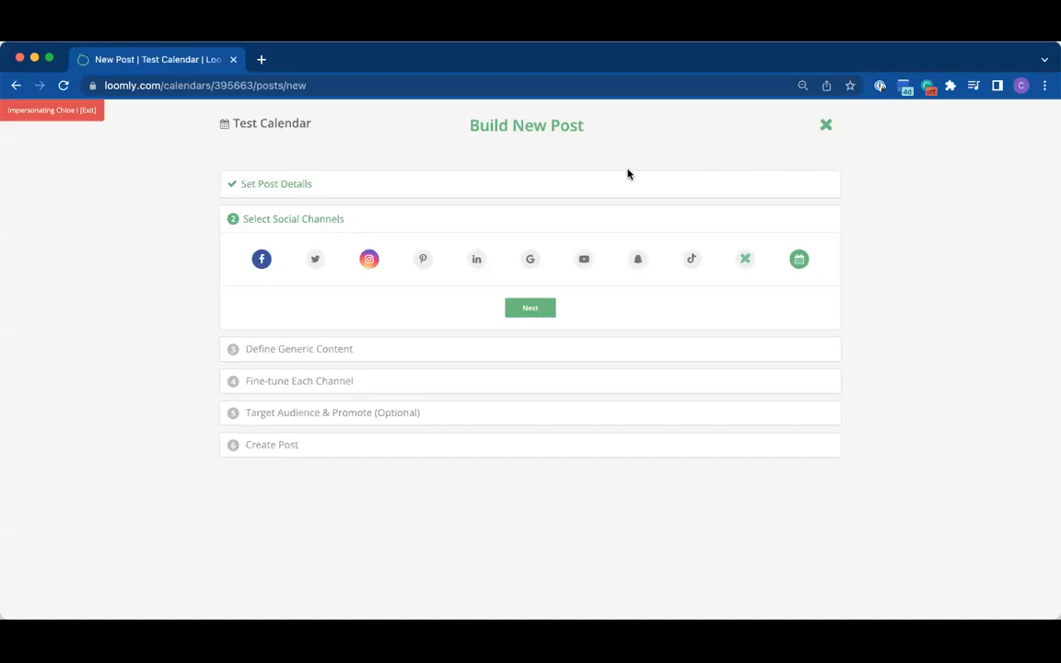
left_click(538, 308)
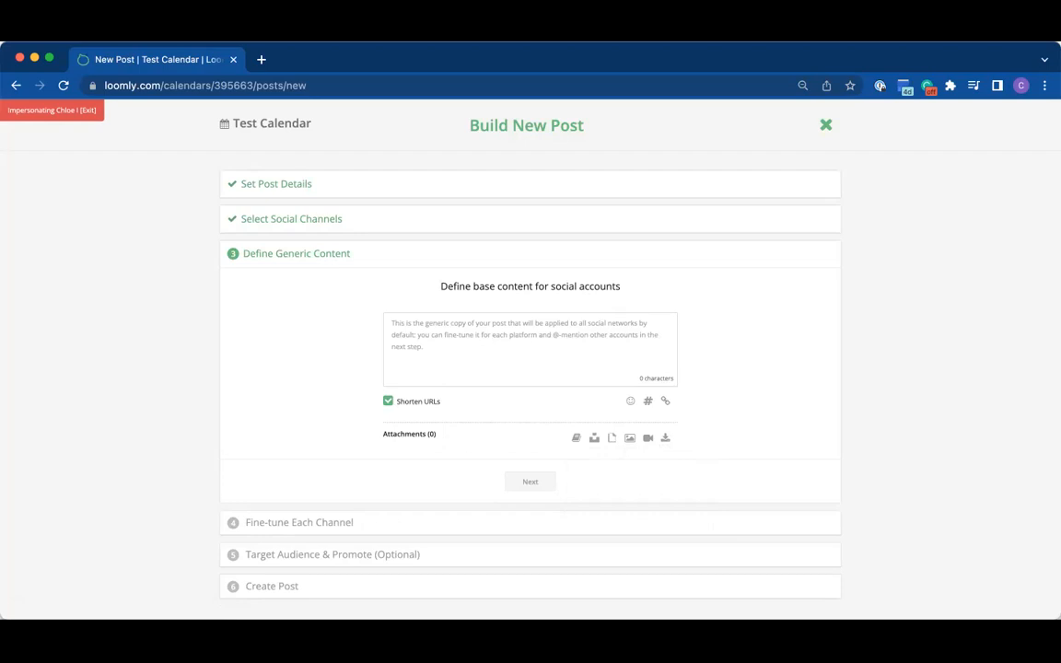
Step: Search Unsplash for "cruise" and attach the orange sunset photo of the ship seen from behind, in the first row of results
left_click(593, 437)
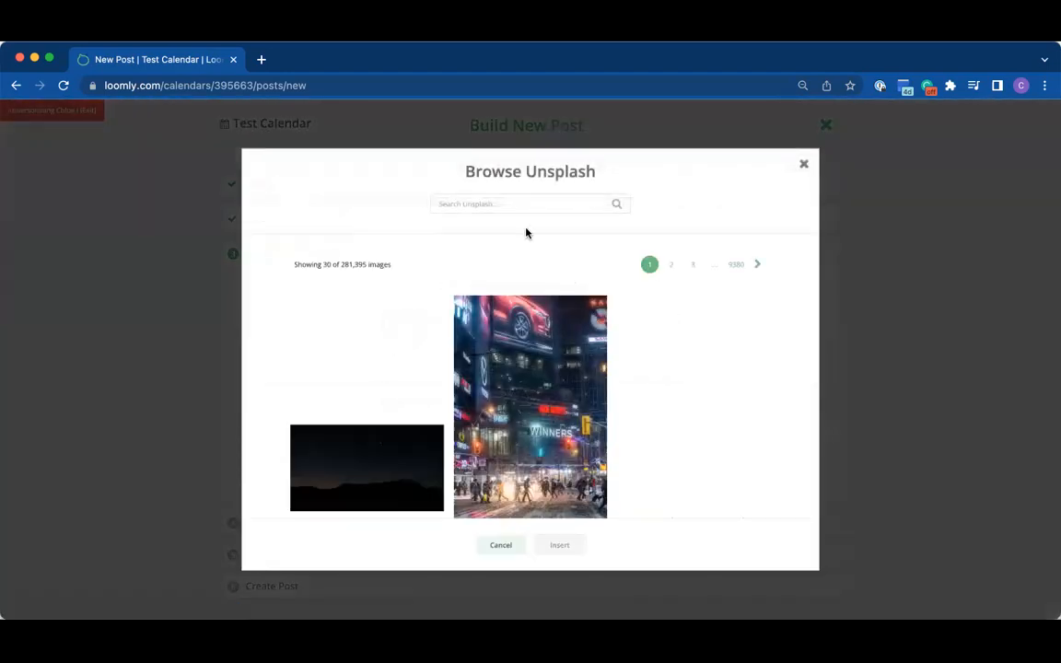
left_click(538, 208)
type("cruise")
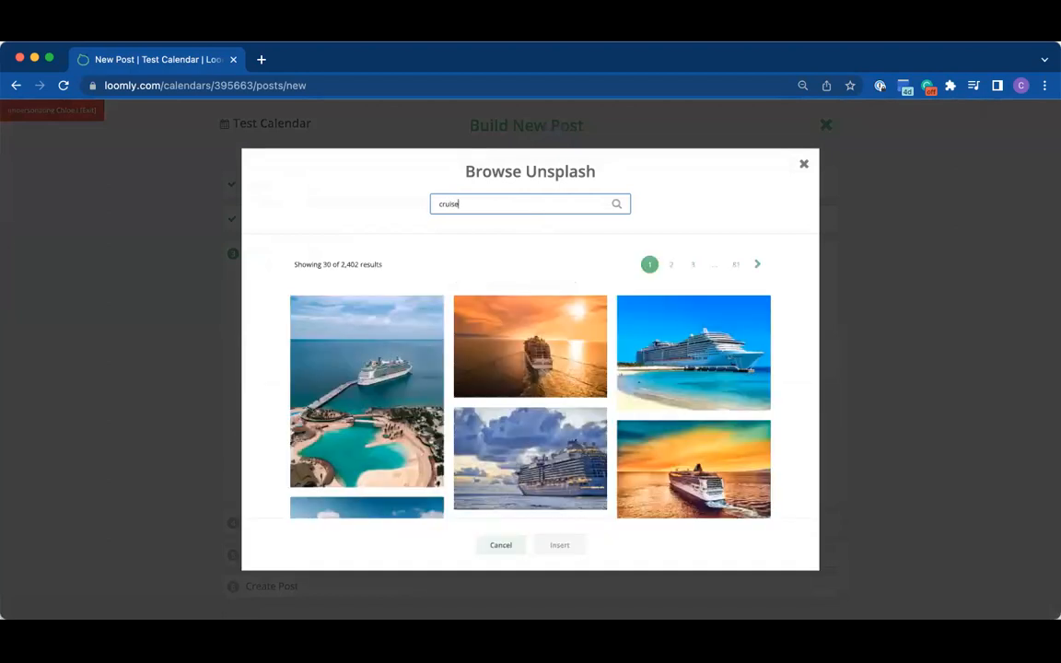
left_click(535, 336)
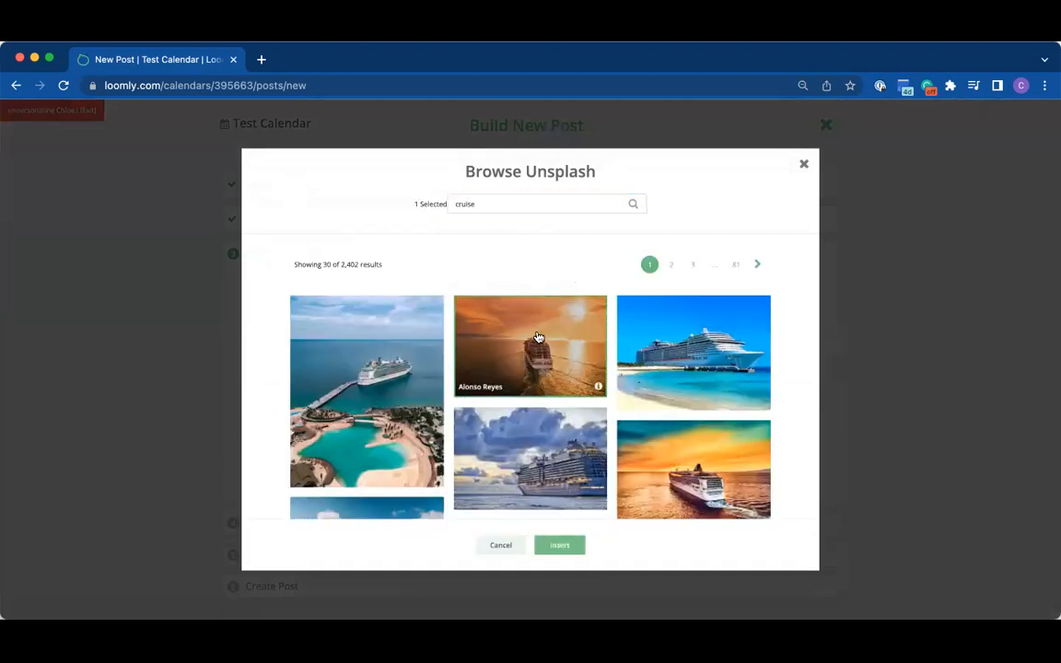
left_click(559, 547)
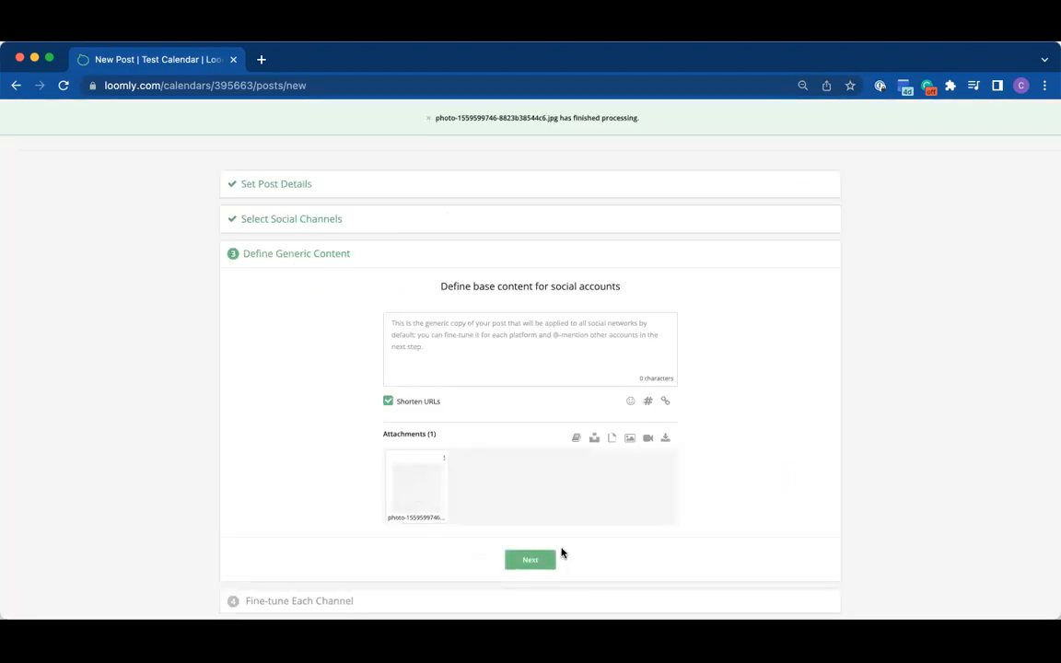
Step: Open the attached cruise photo for cropping and editing
scroll(546, 433, "down", 1)
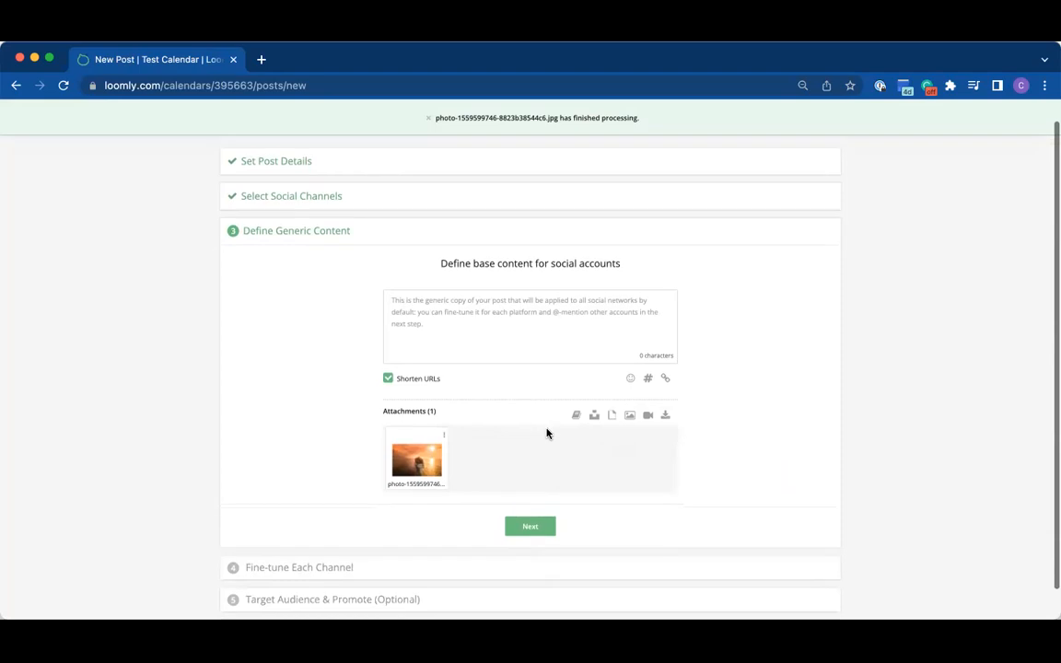
left_click(421, 460)
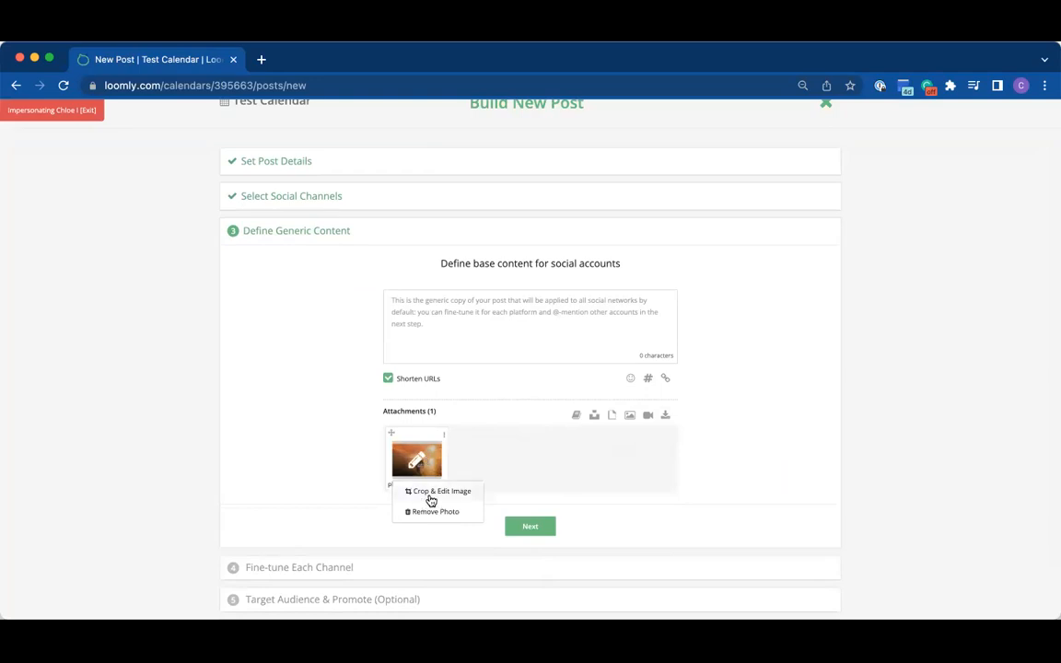
left_click(433, 493)
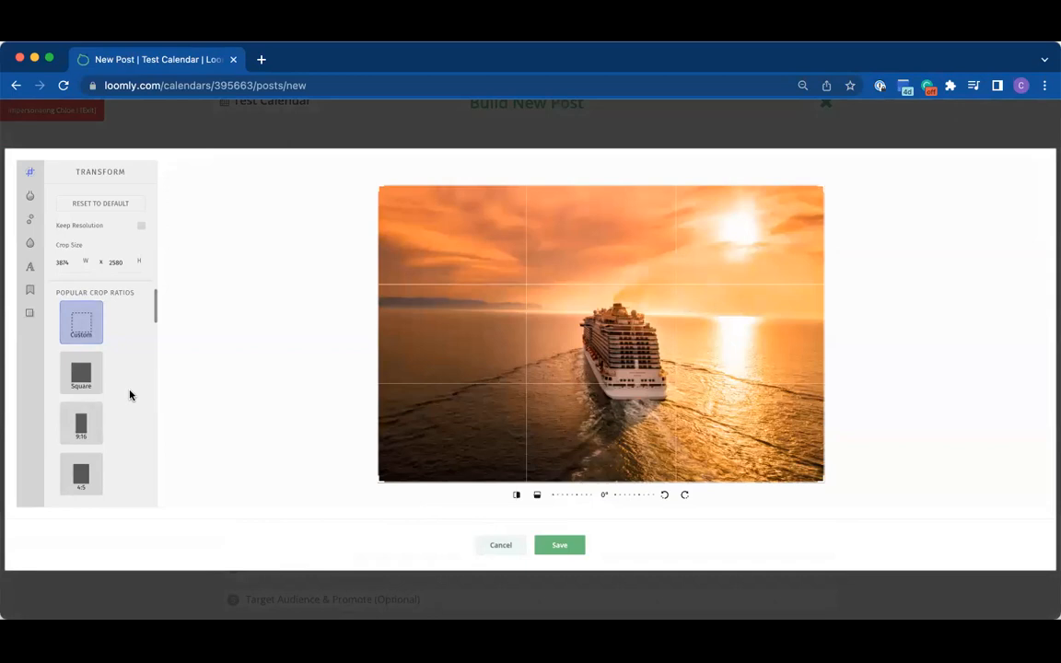
Step: Examine the photo editor's crop ratios for the social platforms, along with its filters, adjustments and focus effects
scroll(130, 395, "down", 5)
scroll(130, 395, "down", 5)
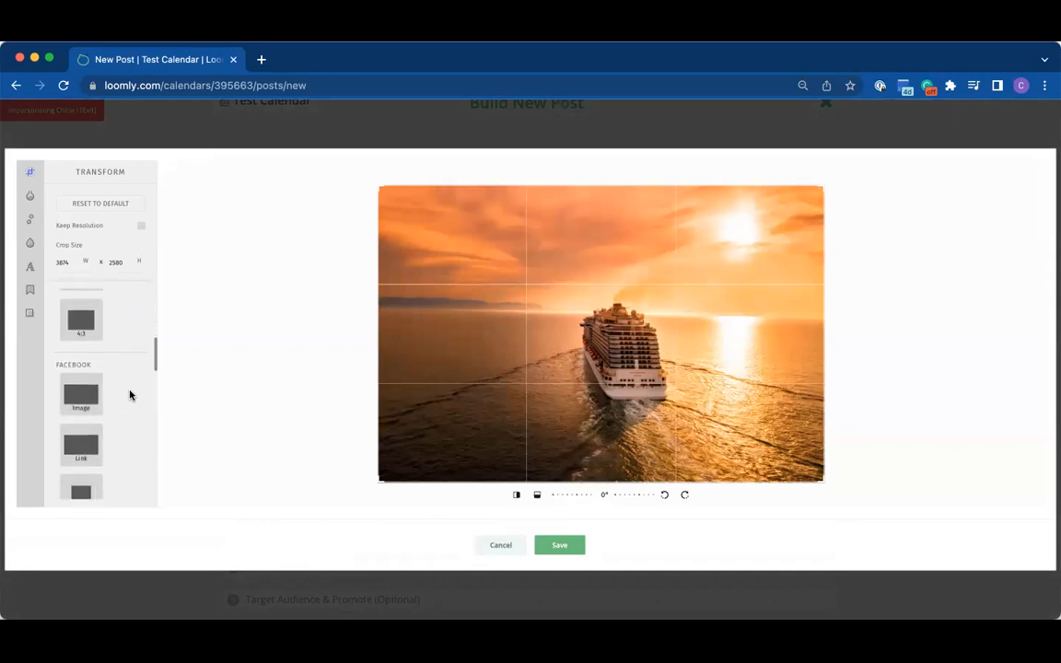
scroll(130, 395, "down", 3)
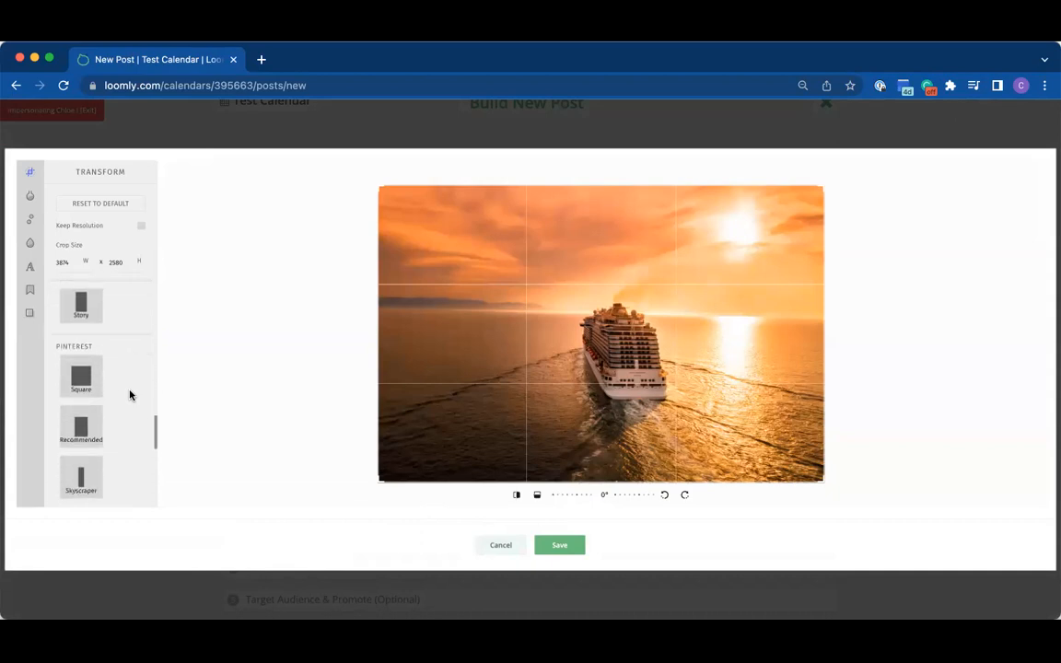
scroll(129, 395, "up", 3)
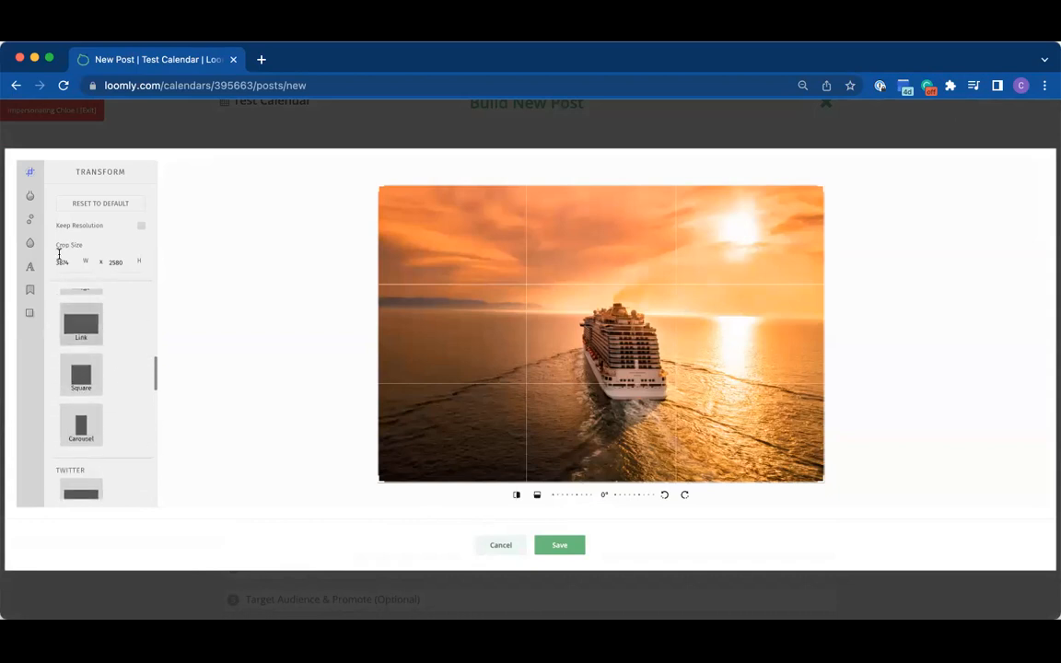
left_click(31, 205)
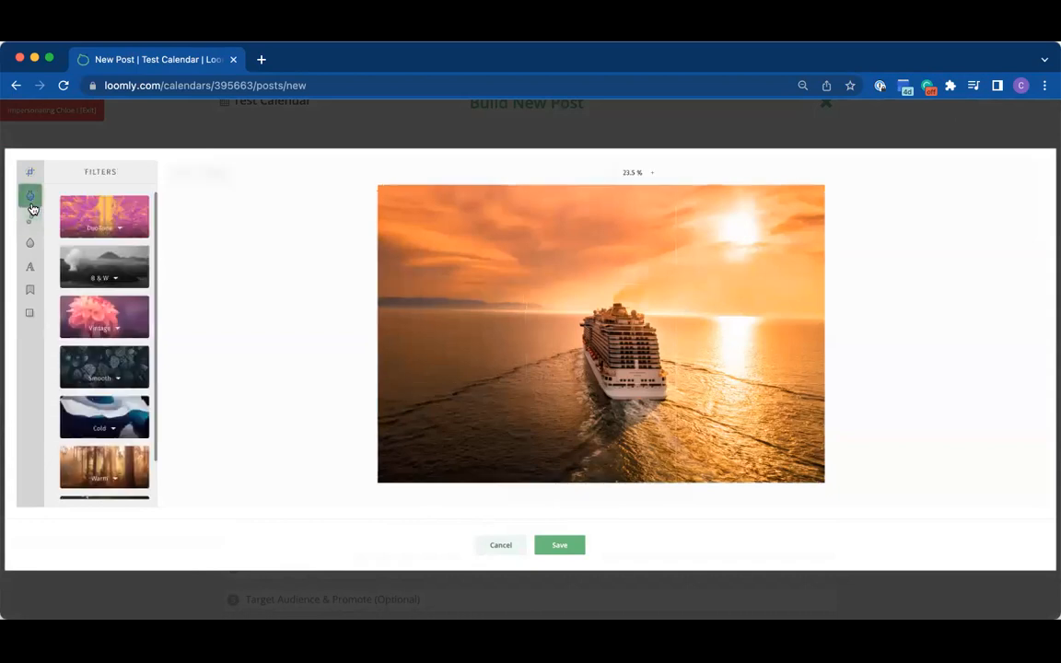
left_click(32, 221)
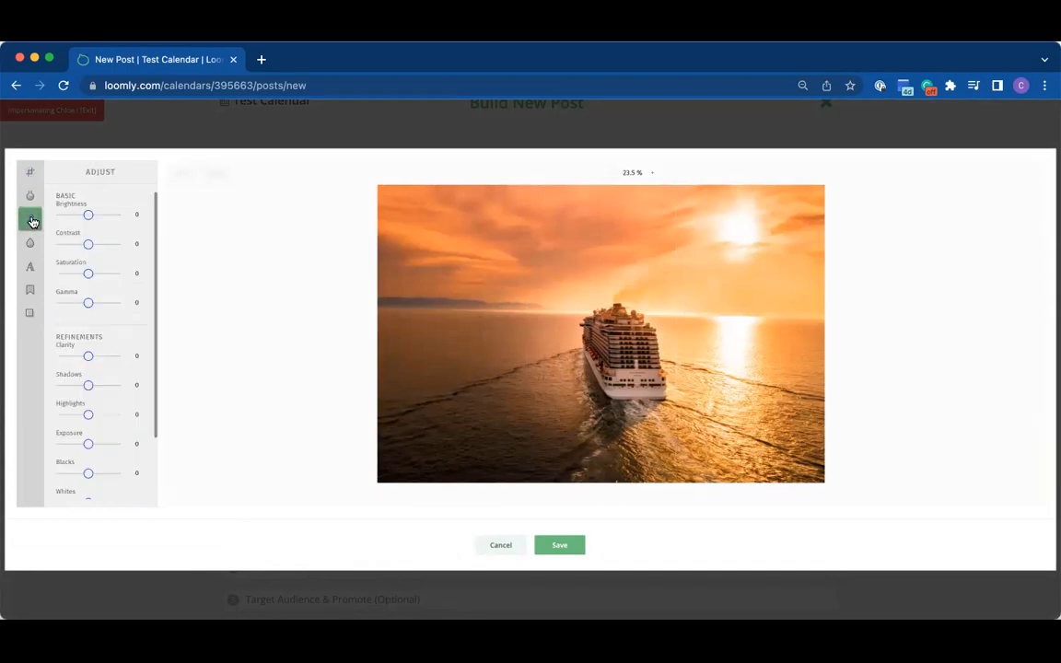
scroll(109, 415, "down", 3)
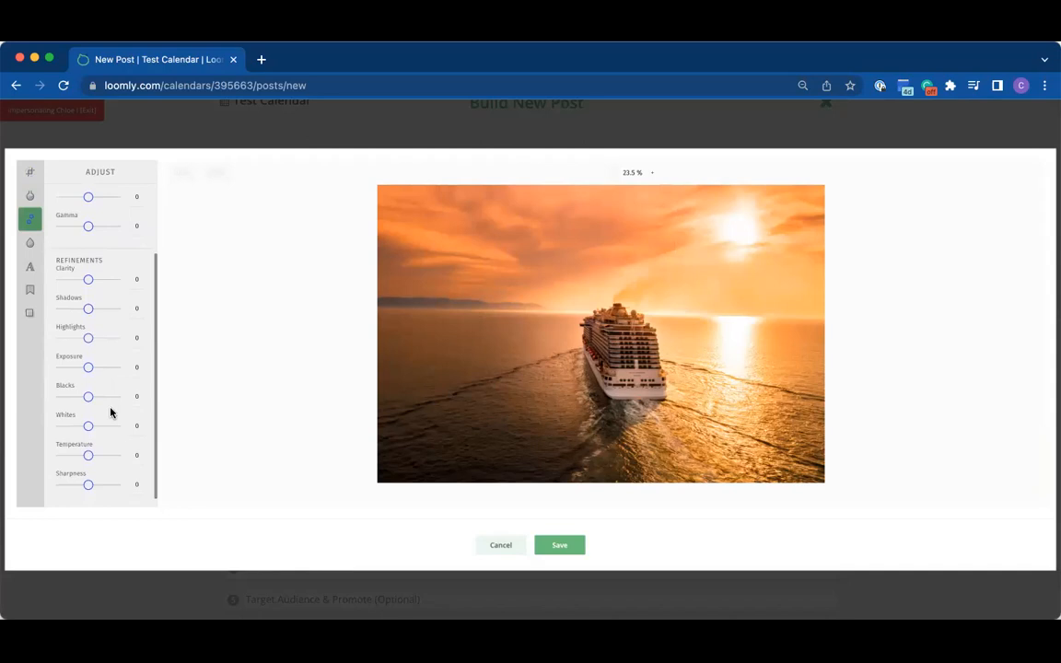
left_click(33, 245)
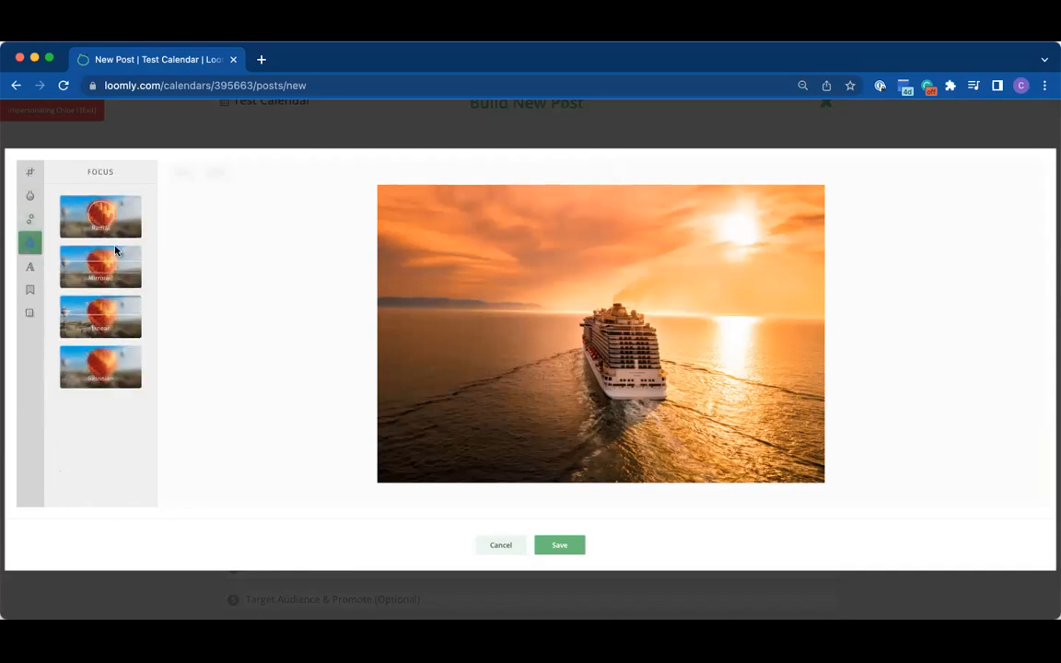
Step: Try a plain text element and a text design on the photo, and look through the available overlays
left_click(35, 270)
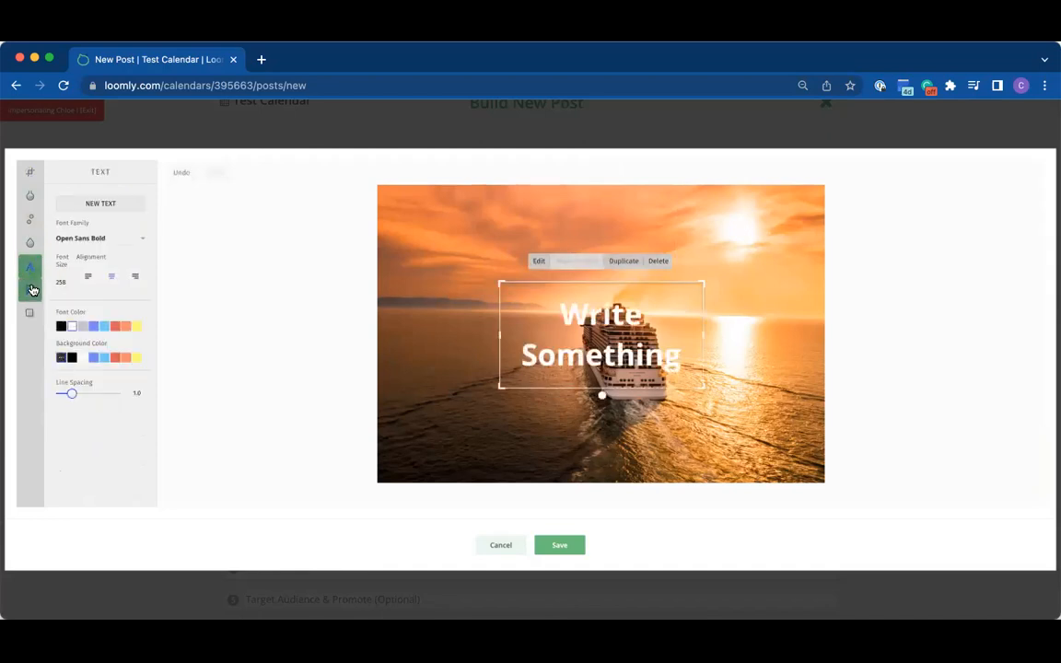
left_click(32, 290)
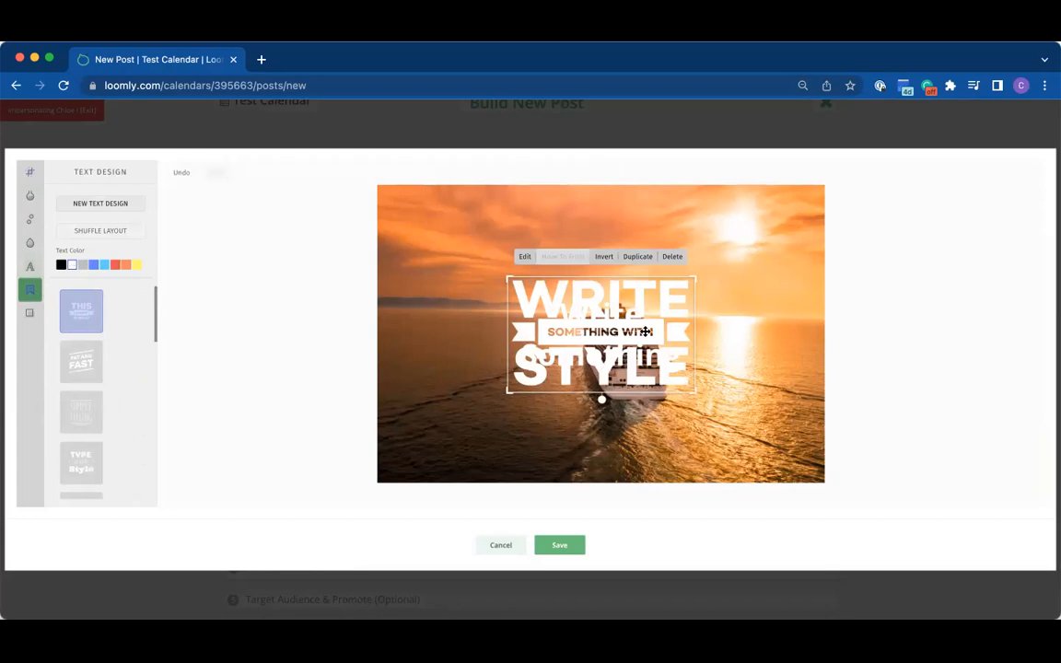
left_click(33, 310)
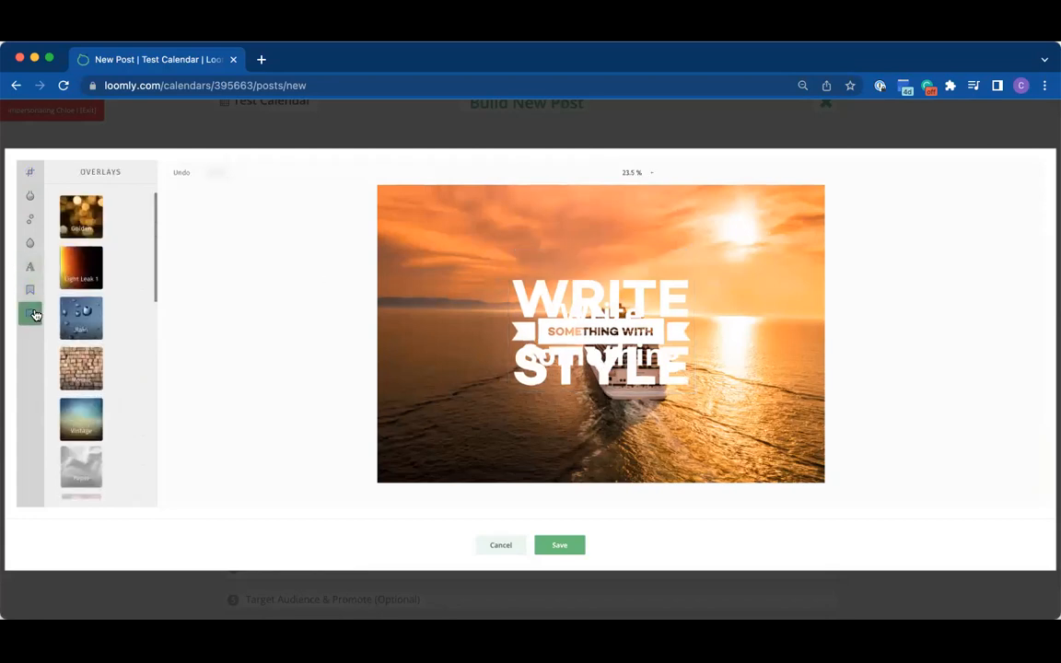
scroll(96, 389, "down", 2)
scroll(95, 389, "down", 2)
scroll(95, 390, "up", 5)
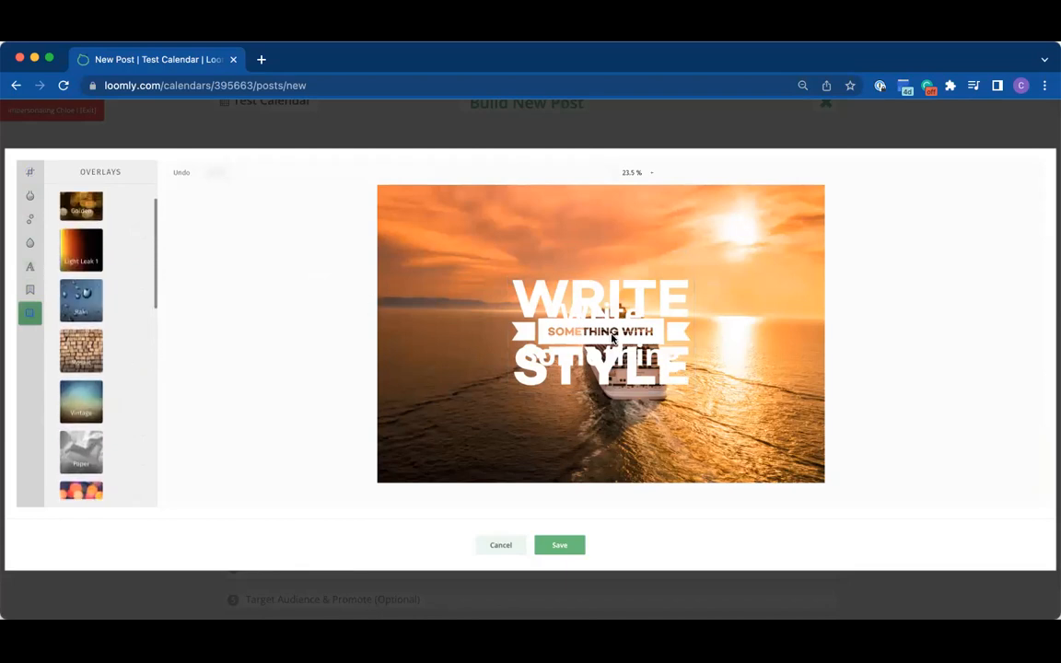
Step: Delete the text design and the plain placeholder text from the photo
left_click(593, 354)
left_click(672, 258)
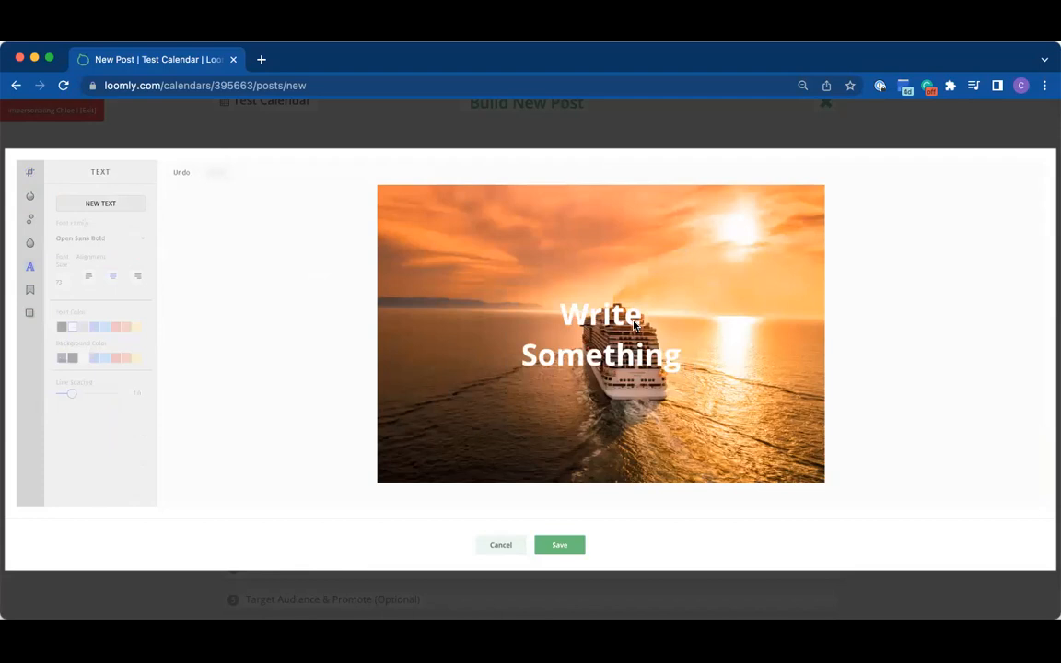
left_click(666, 265)
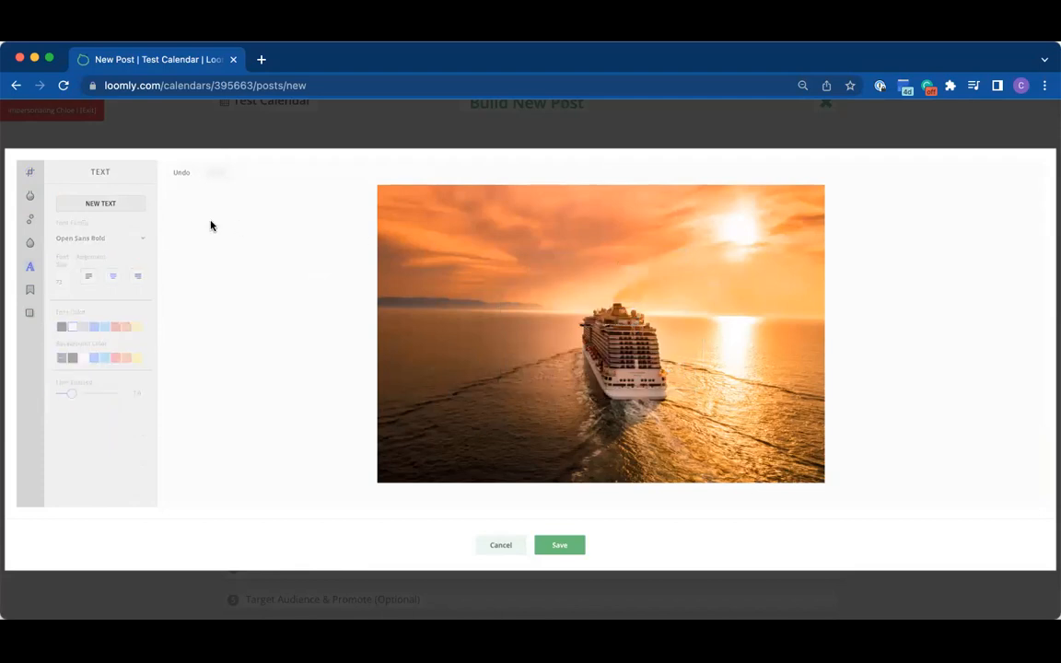
Step: Crop the cruise photo to the Square ratio and save the edited image
left_click(32, 197)
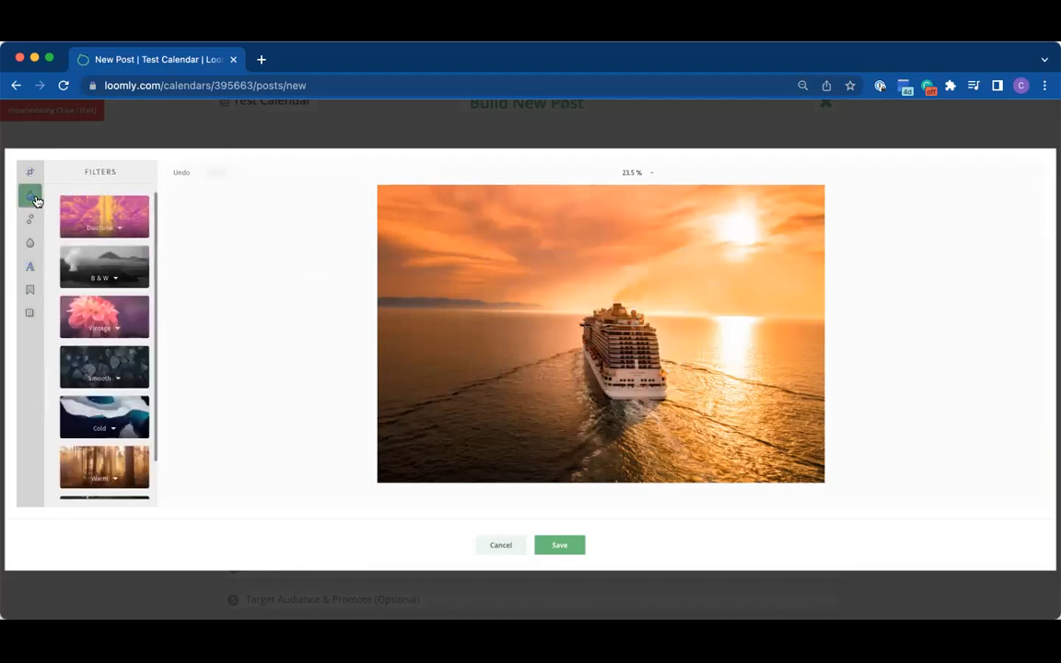
left_click(35, 171)
scroll(124, 371, "down", 1)
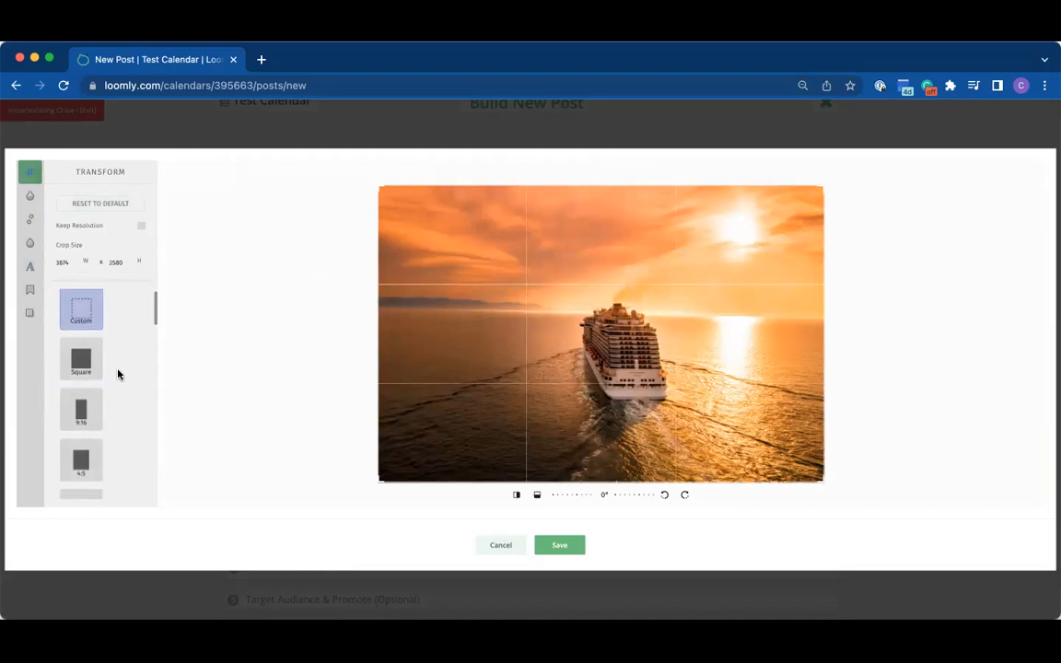
left_click(90, 367)
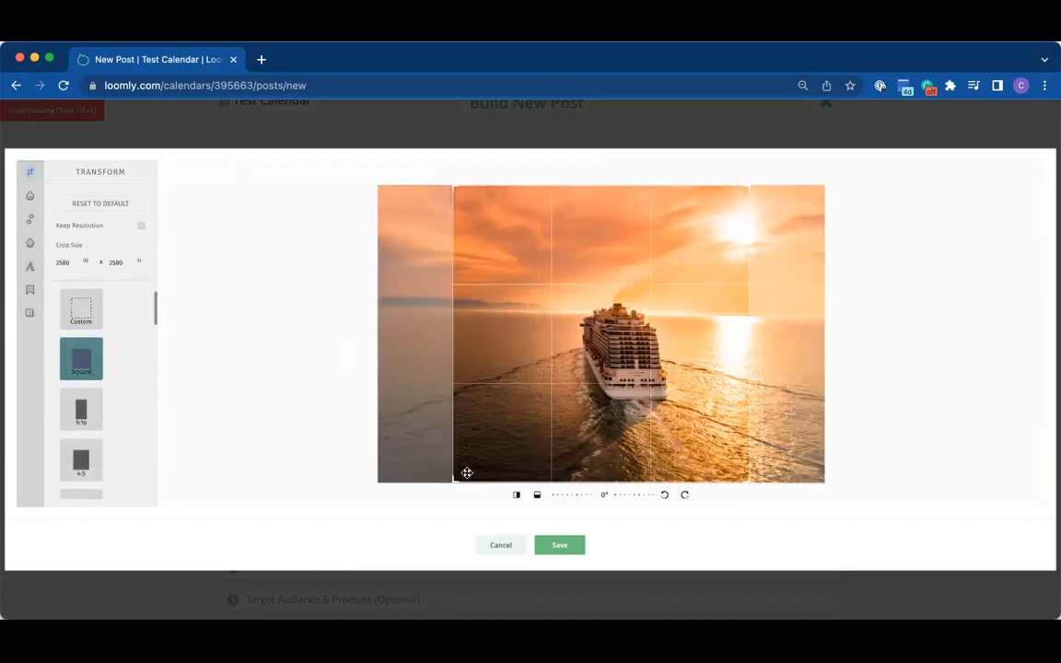
left_click(546, 546)
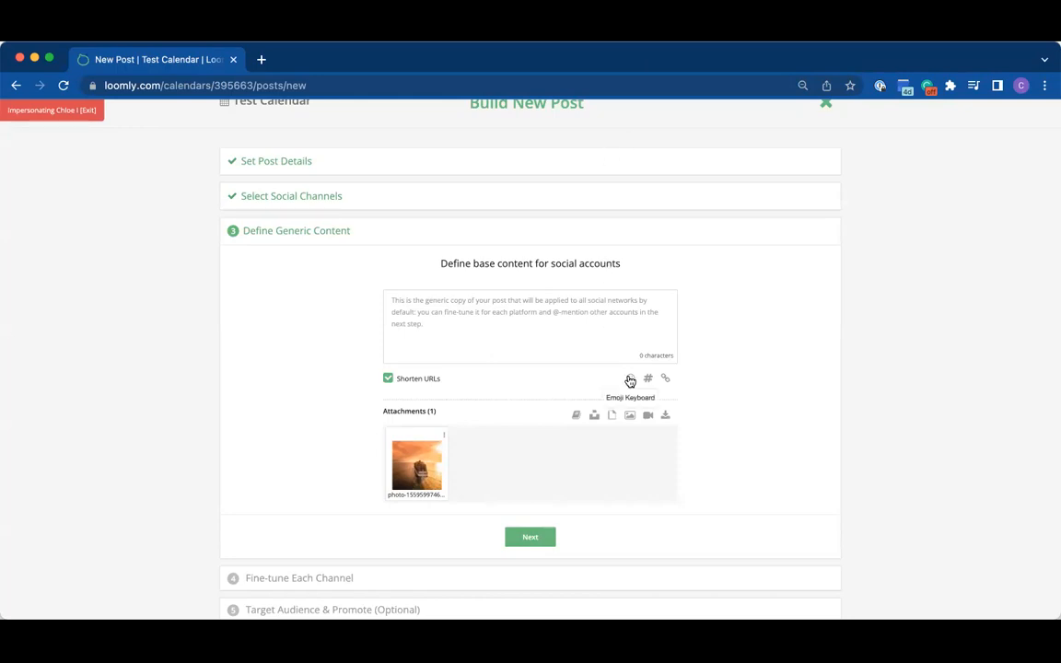
Step: Set the emoji keyboard's skin tone to the fourth of the six shades and look through the people emojis
left_click(630, 379)
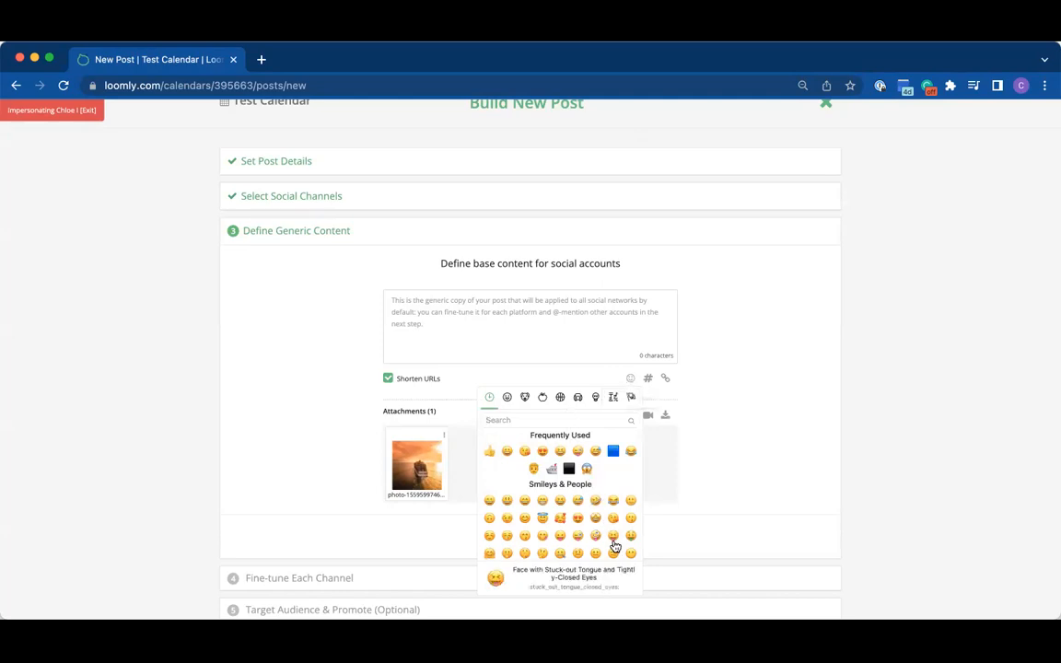
left_click(623, 580)
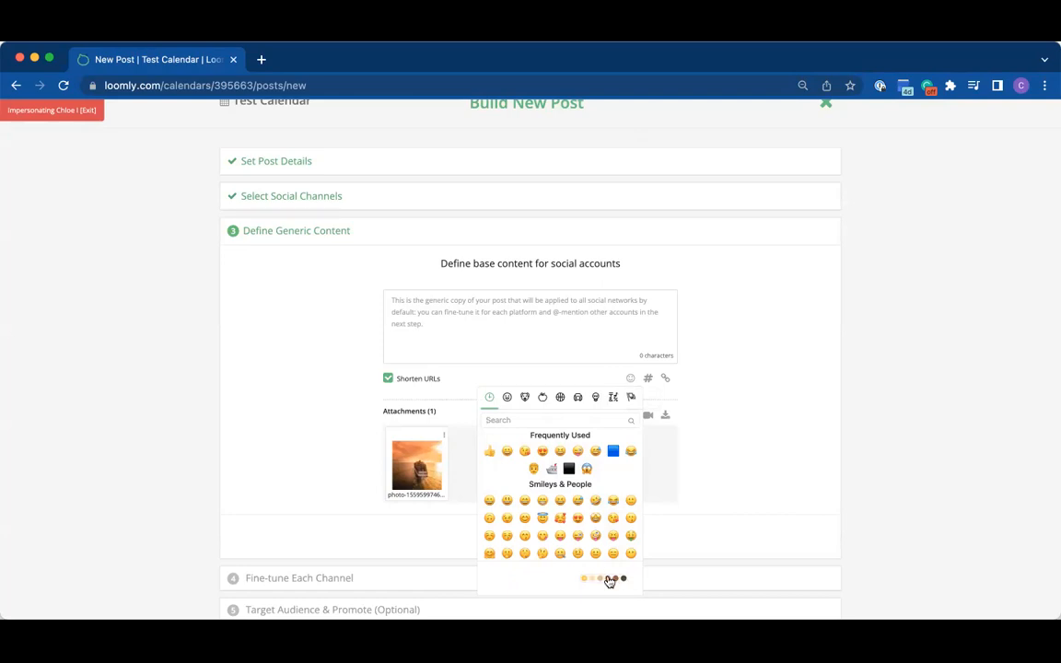
left_click(592, 577)
left_click(623, 581)
left_click(608, 579)
scroll(579, 499, "down", 5)
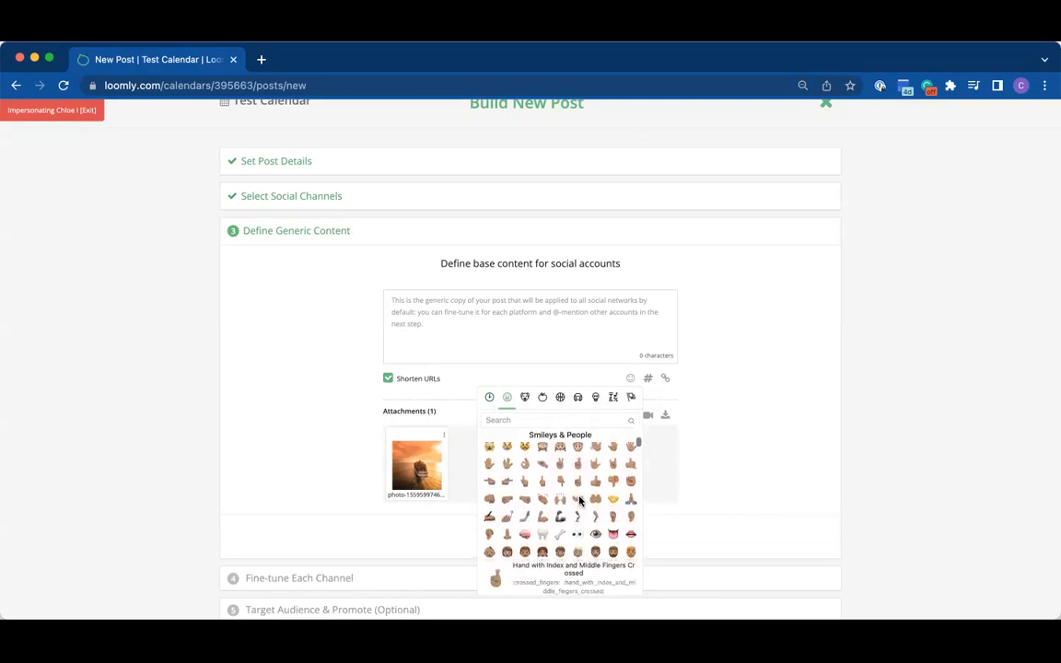
scroll(580, 499, "down", 5)
scroll(580, 499, "up", 10)
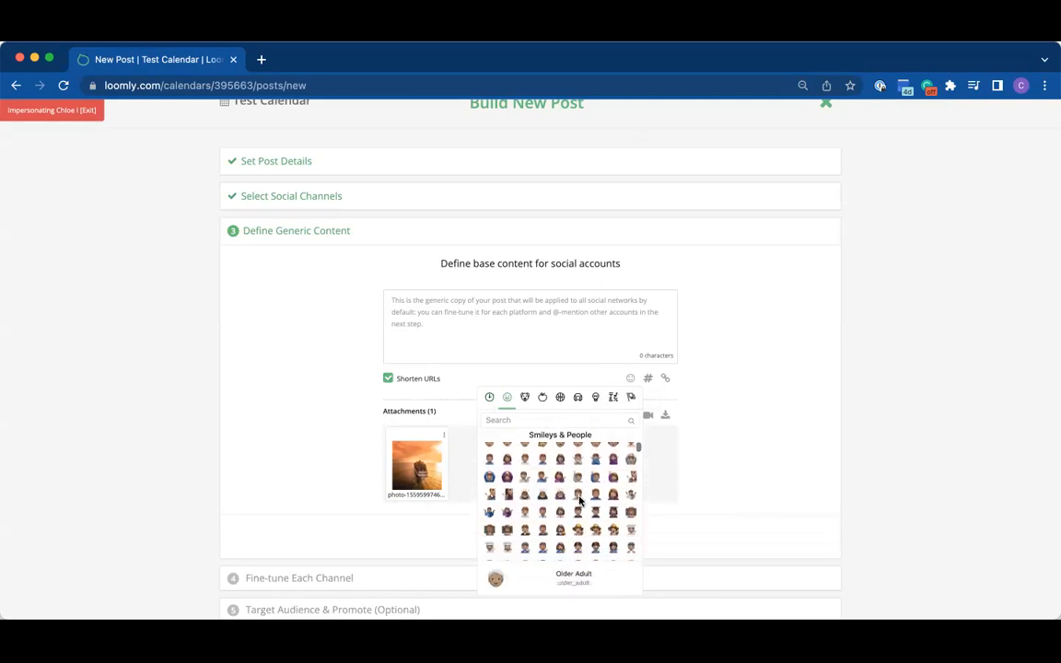
Step: Search the emojis for "cruise" and insert the ship emoji into the post copy
left_click(497, 420)
type("cruise")
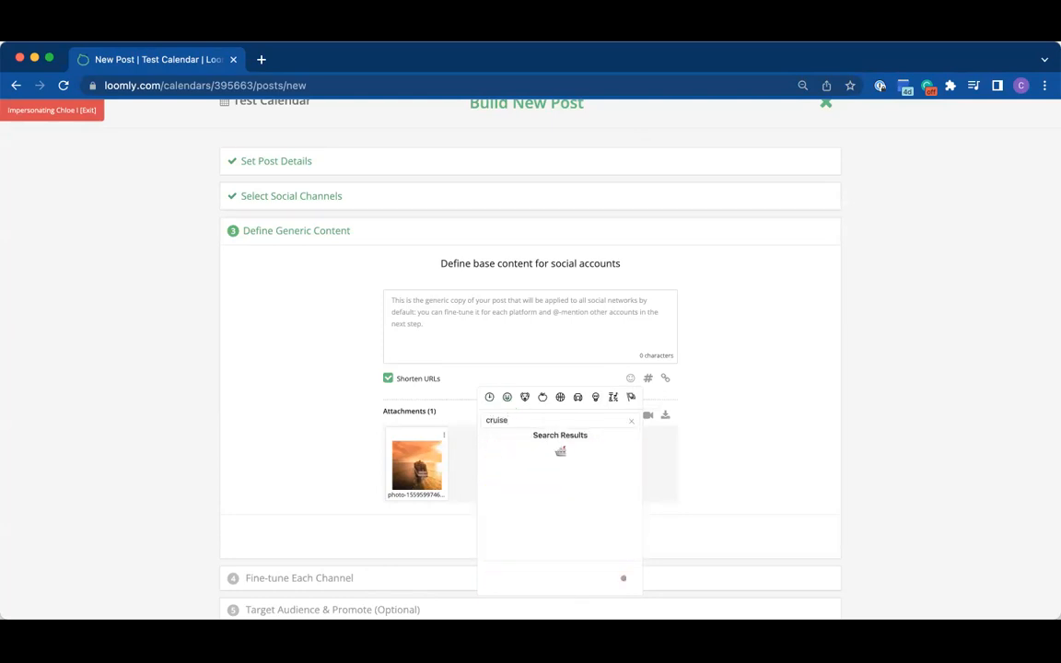
left_click(560, 451)
Step: Write "Welcome to your cruise!" in front of the ship emoji in the post copy
type("Welcome ")
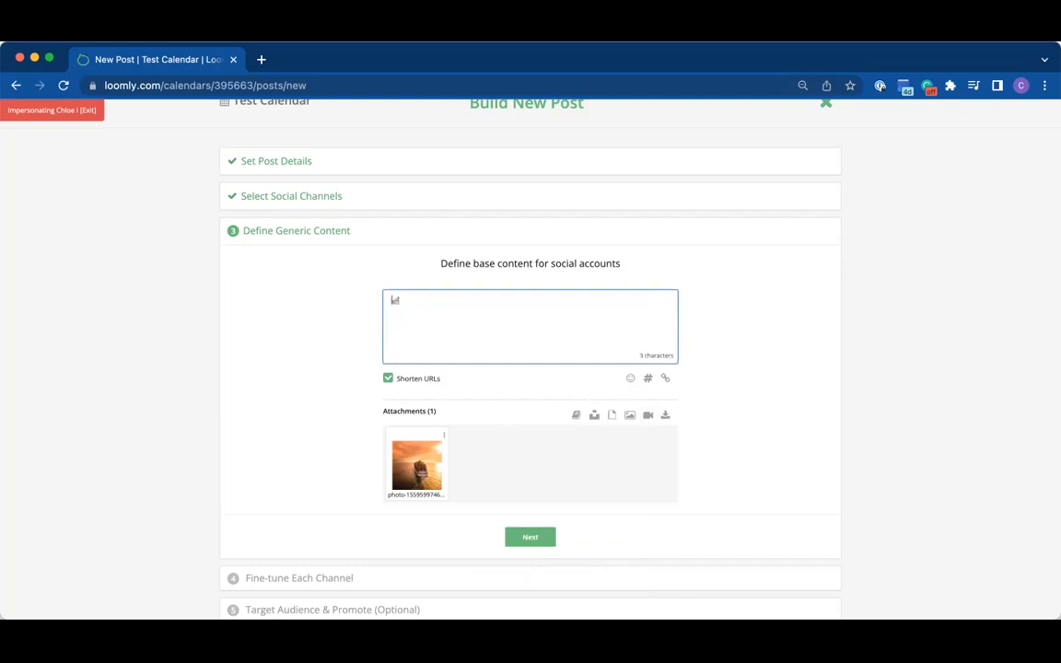
type("to your cruise!")
Step: Add a blank line after the welcome text and insert the suggested hashtag #cruise into the copy
left_click(525, 305)
key("Return")
key("Return")
left_click(647, 378)
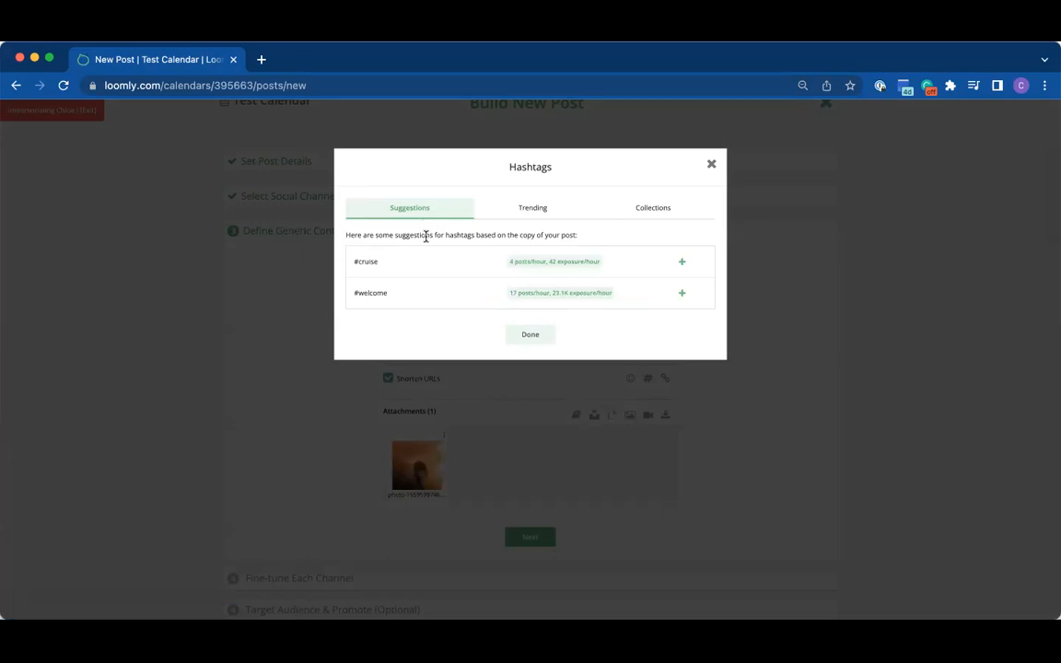
left_click(682, 262)
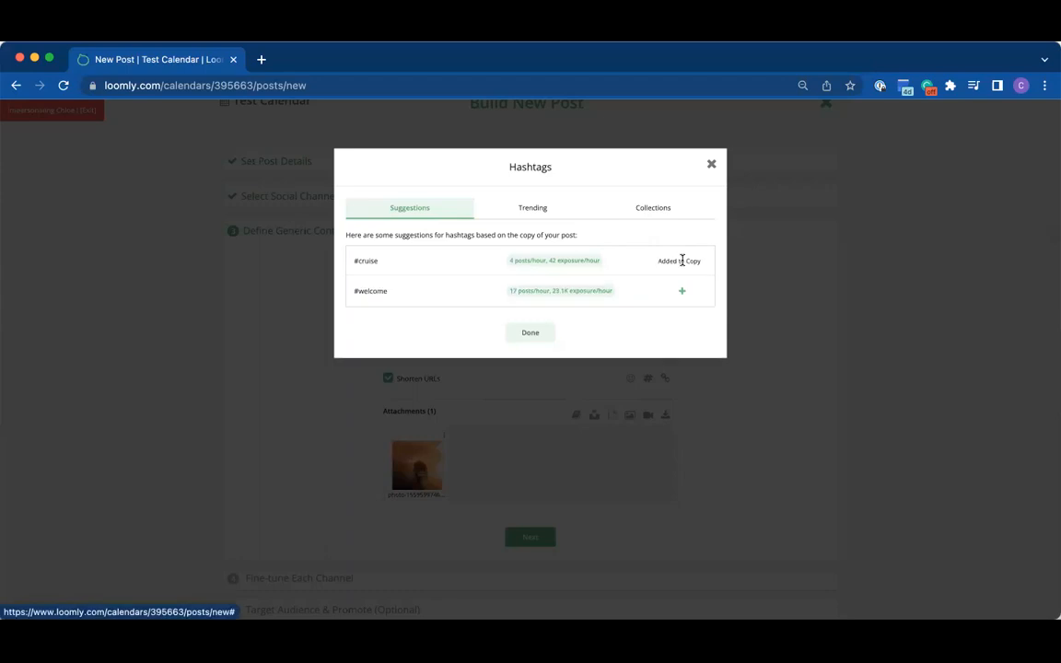
Step: Look through the trending hashtags and the saved hashtag collections, including the content of the Travel collection, and return to the post copy
left_click(553, 214)
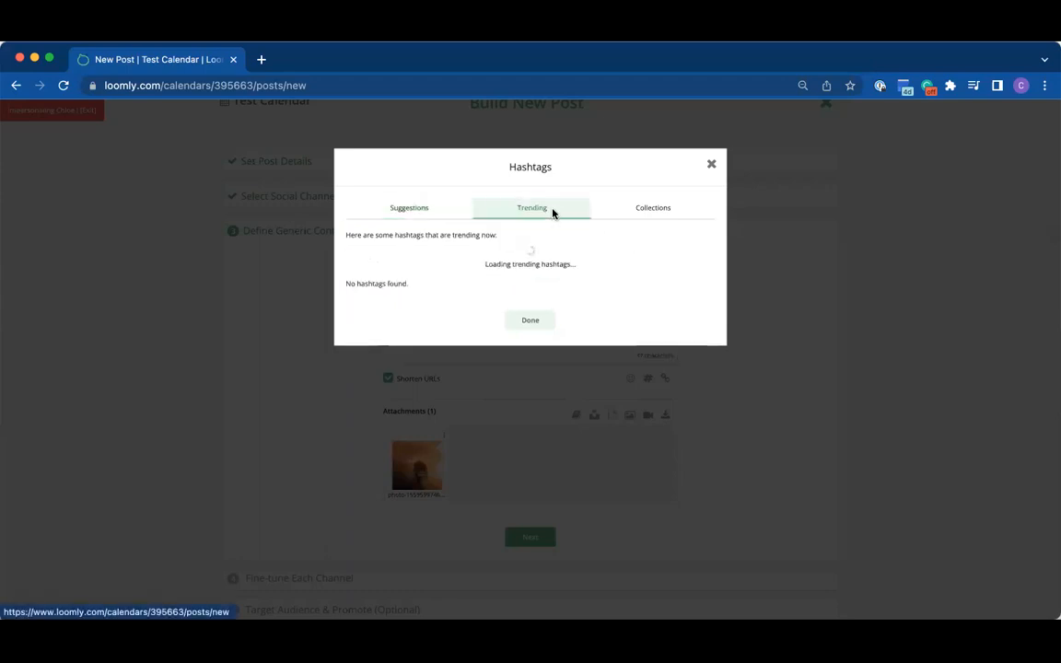
scroll(523, 386, "down", 2)
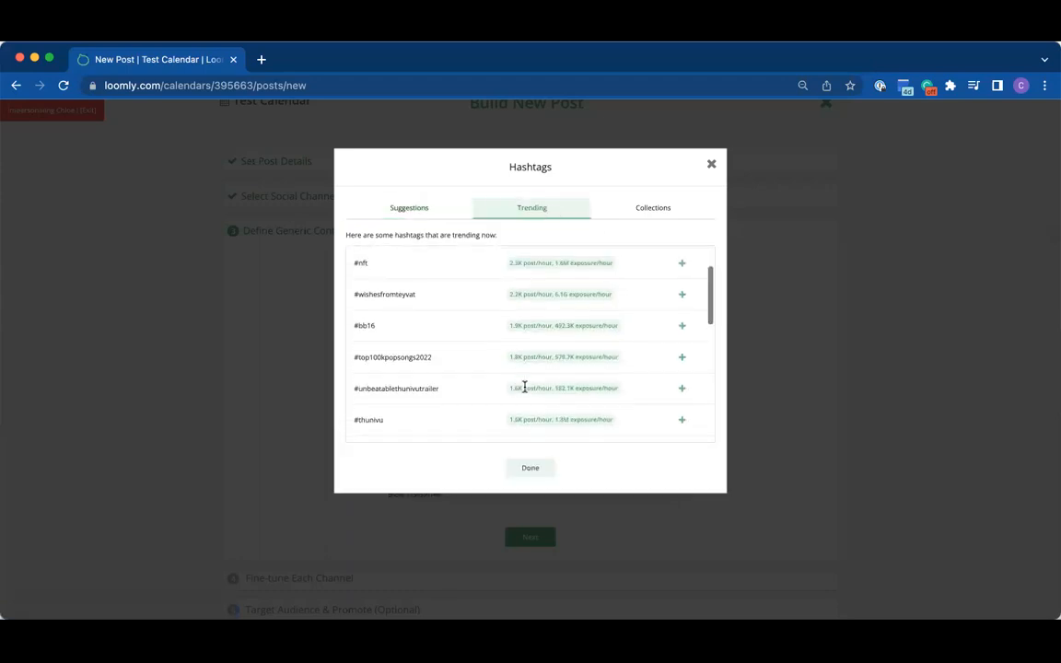
scroll(524, 387, "down", 5)
scroll(524, 387, "up", 2)
scroll(525, 389, "up", 4)
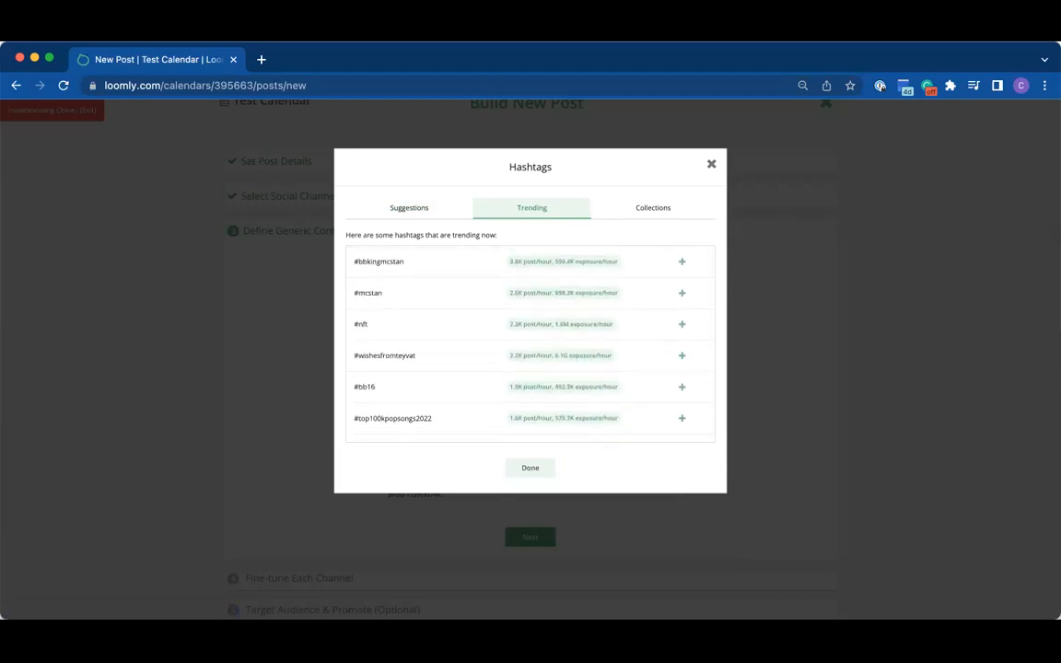
left_click(661, 207)
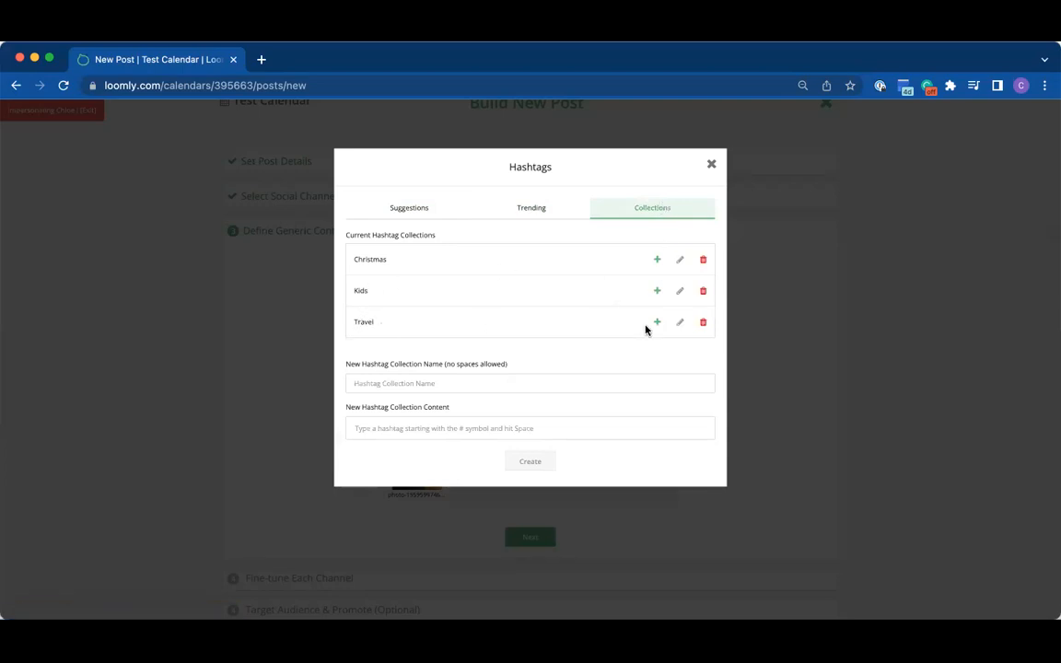
left_click(679, 325)
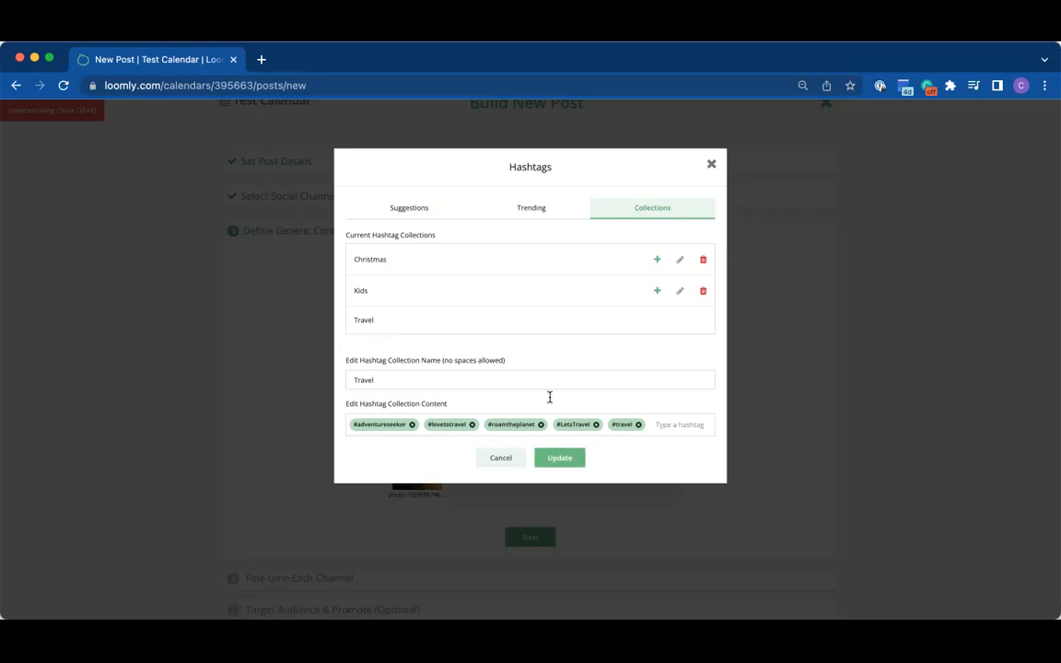
left_click(515, 458)
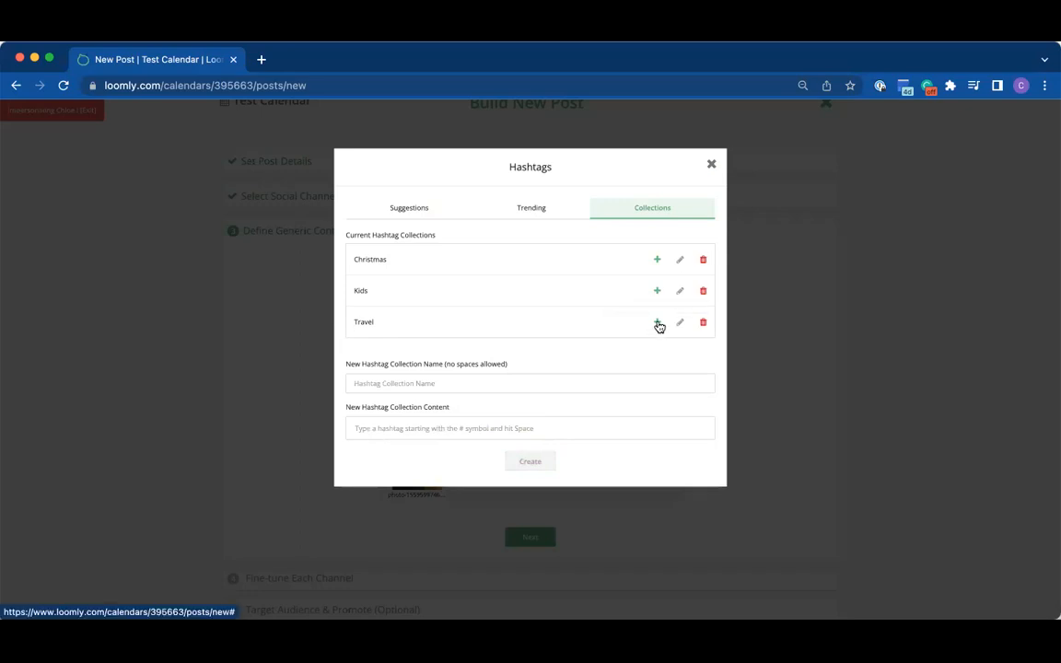
left_click(710, 164)
left_click(528, 339)
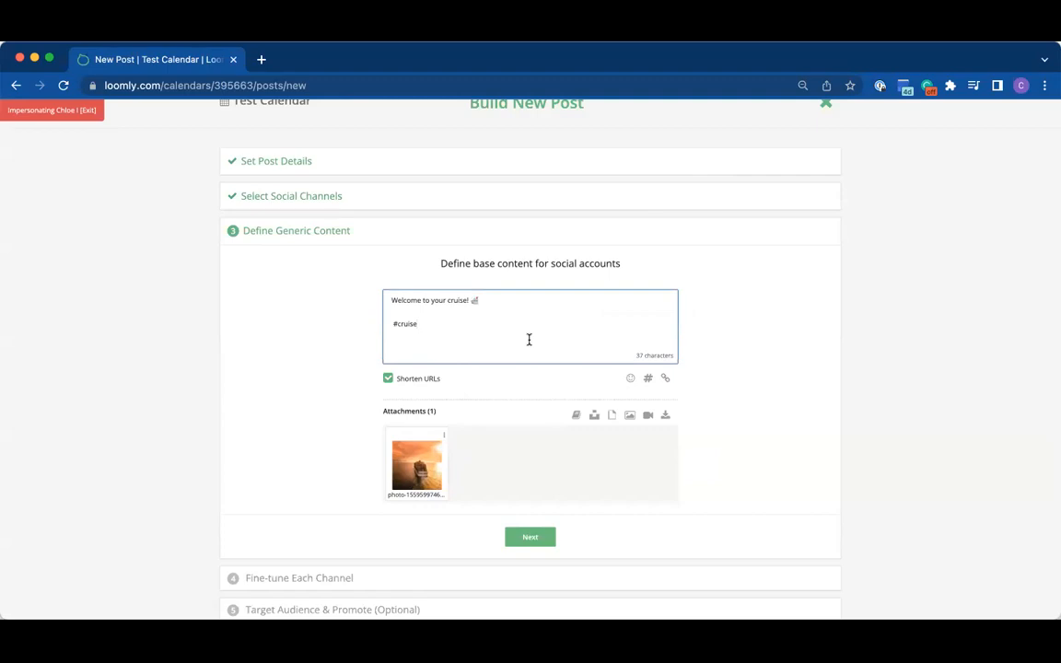
Step: Insert the saved Travel hashtag collection after #cruise in the post copy
type("#travel")
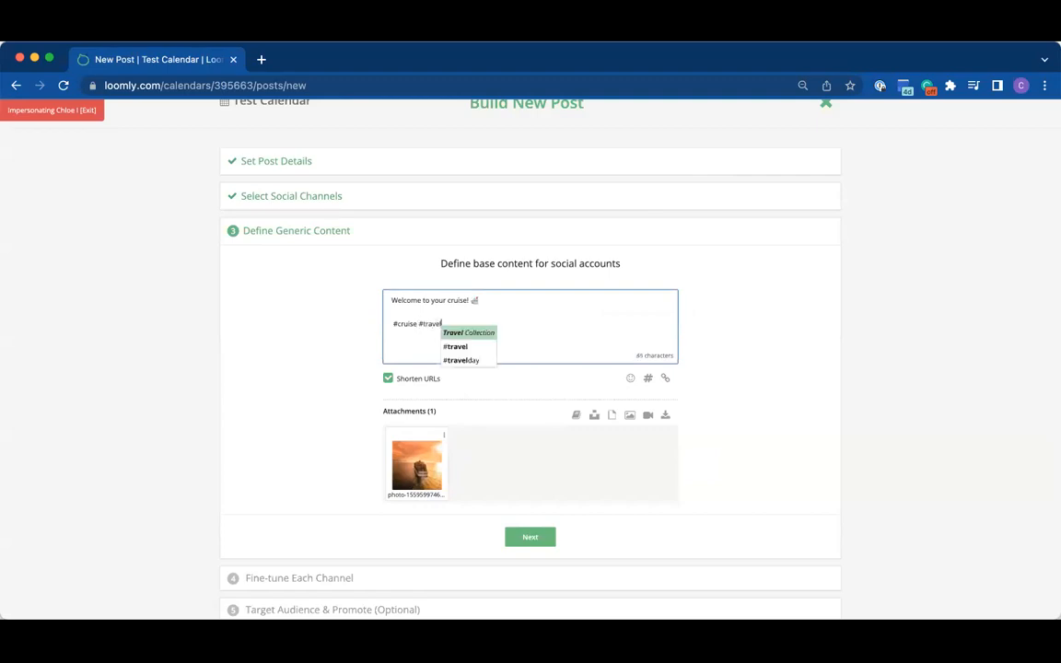
left_click(489, 334)
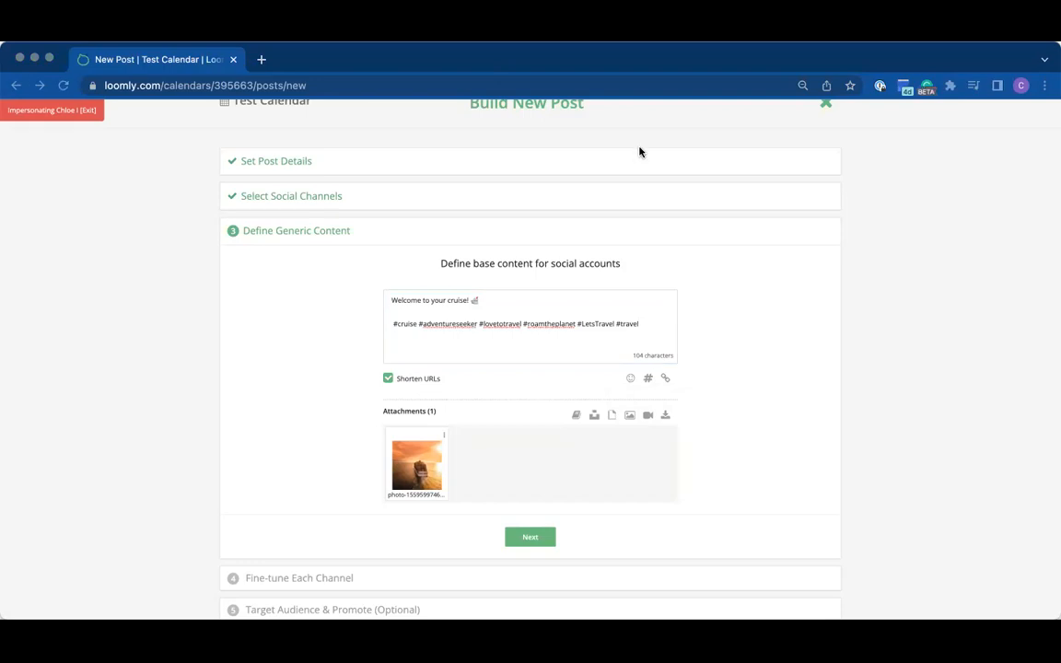
Step: Paste the copied cruise article link on its own line between the welcome text and the hashtags, and continue to channel fine-tuning
left_click(513, 300)
key("Return")
key("Return")
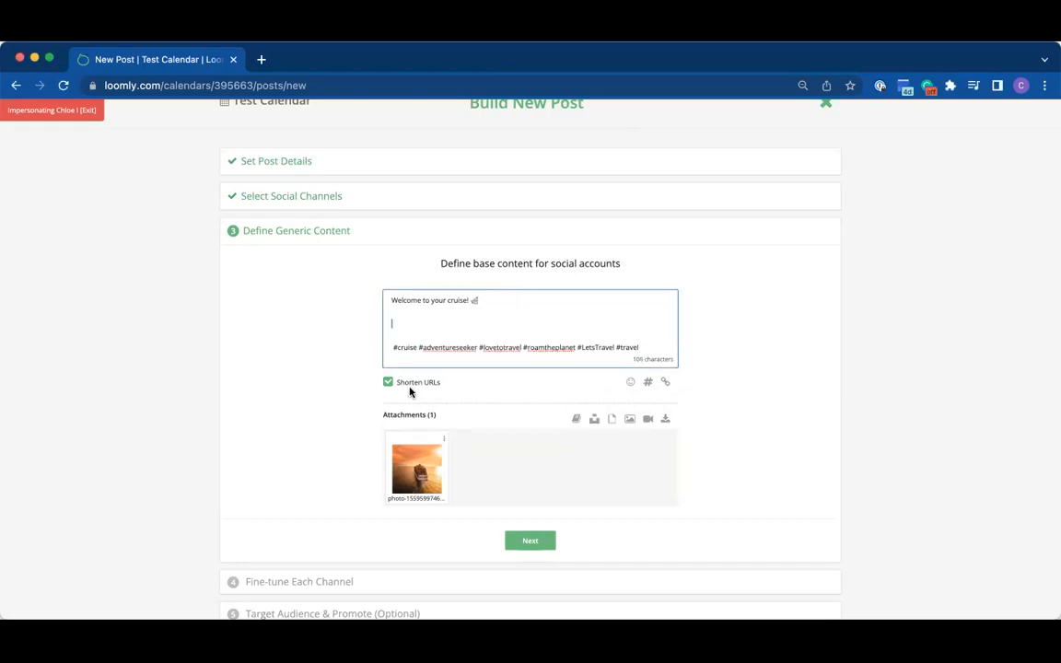
type("https://cruise.blog/2023/01/what-know-booking-cheap-cruise")
left_click(532, 541)
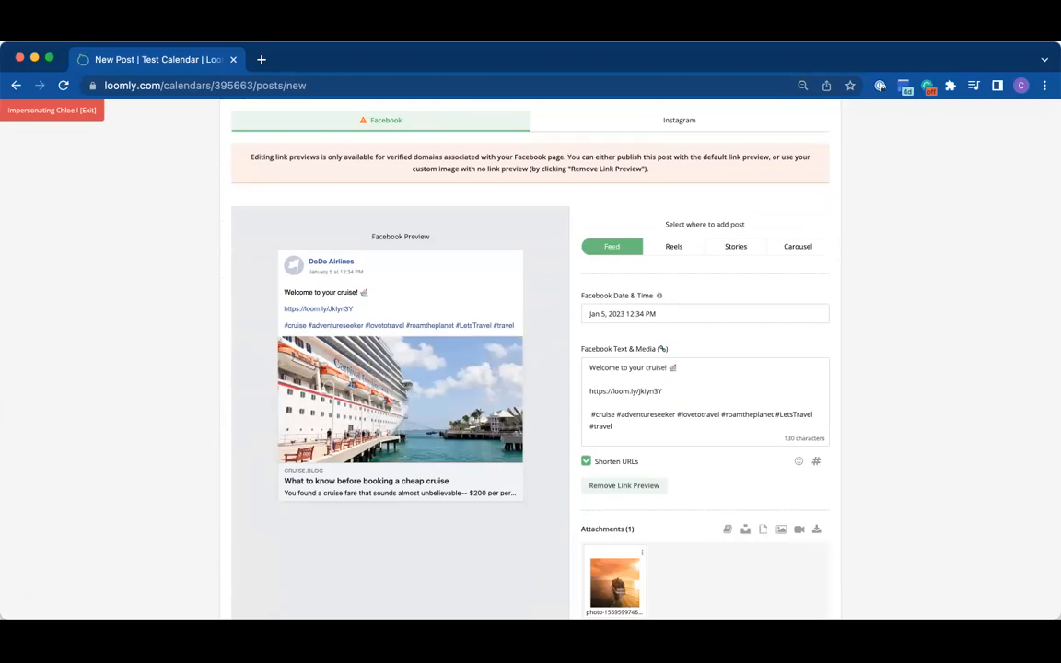
Step: Set the Facebook publishing time to 3:34 PM on Jan 5, 2023
left_click(682, 311)
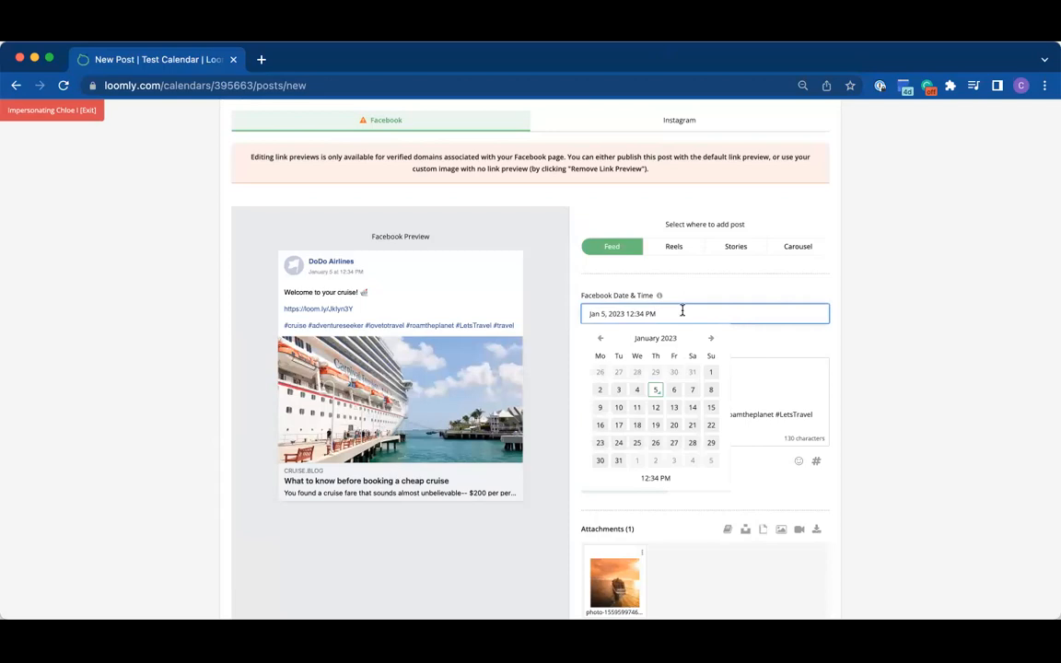
left_click(652, 477)
left_click(634, 367)
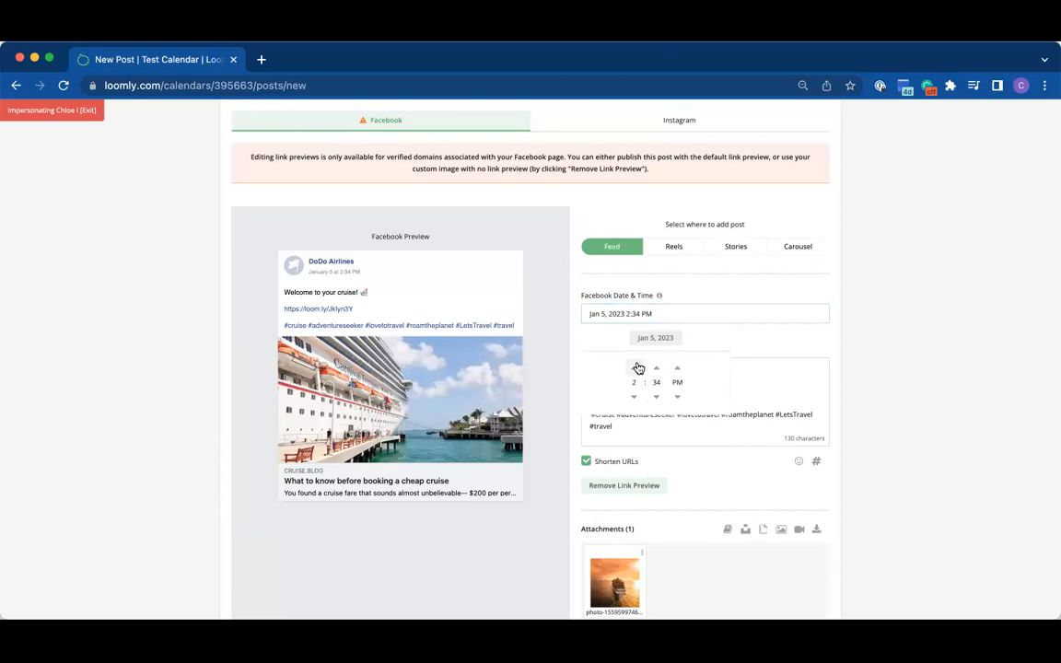
left_click(760, 357)
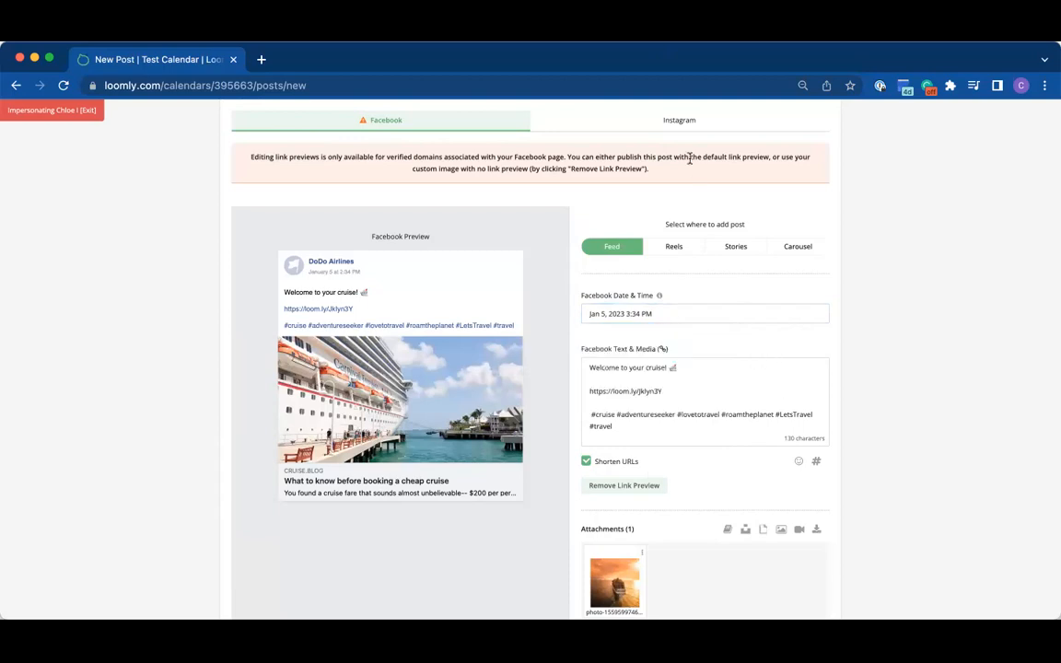
Step: Check the Instagram version of the post, return to the Facebook version and remove its link preview
left_click(672, 131)
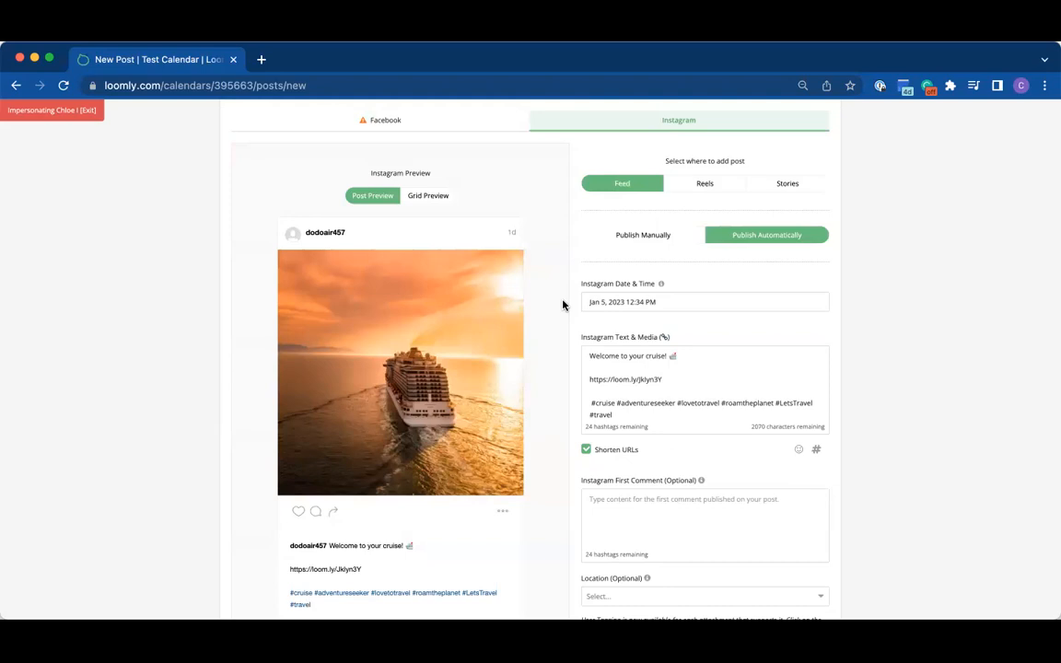
scroll(500, 217, "up", 1)
left_click(476, 165)
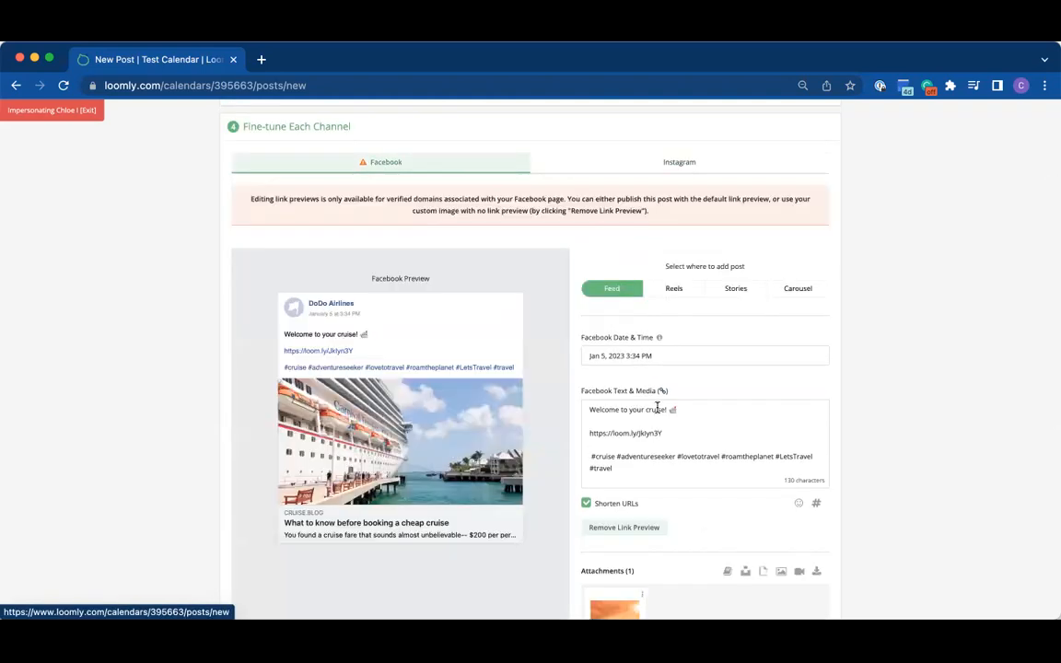
scroll(726, 427, "down", 1)
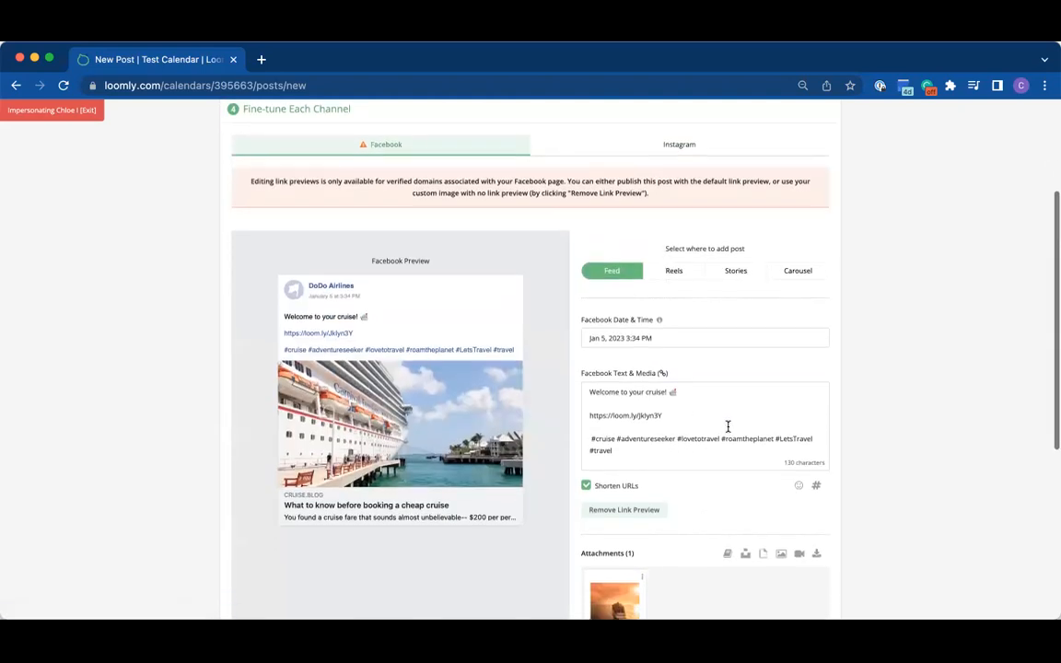
scroll(728, 426, "up", 1)
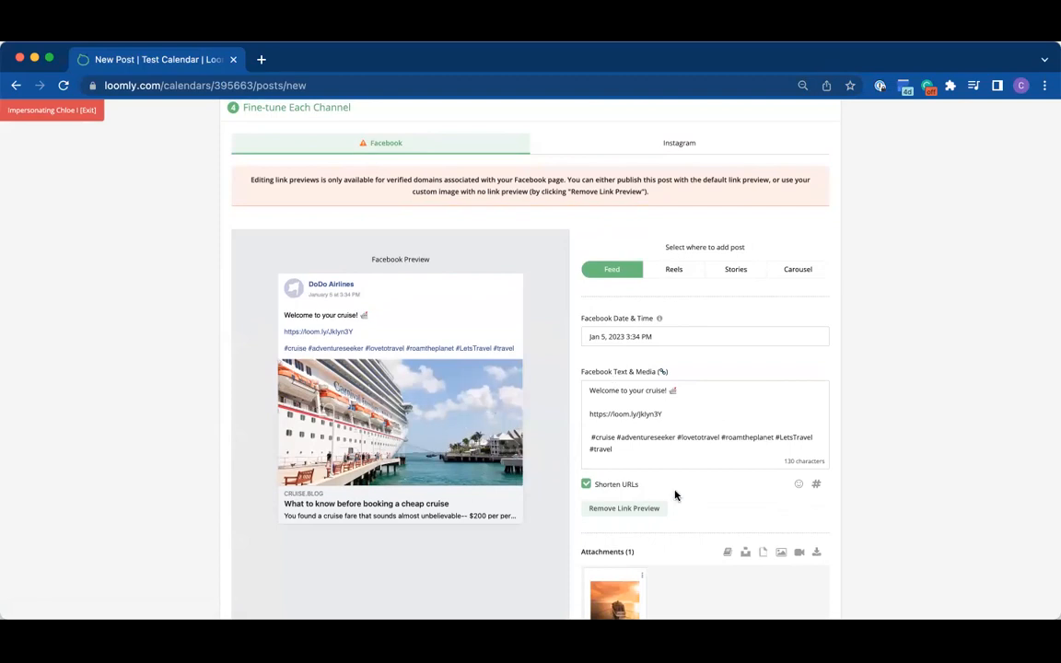
scroll(685, 495, "down", 1)
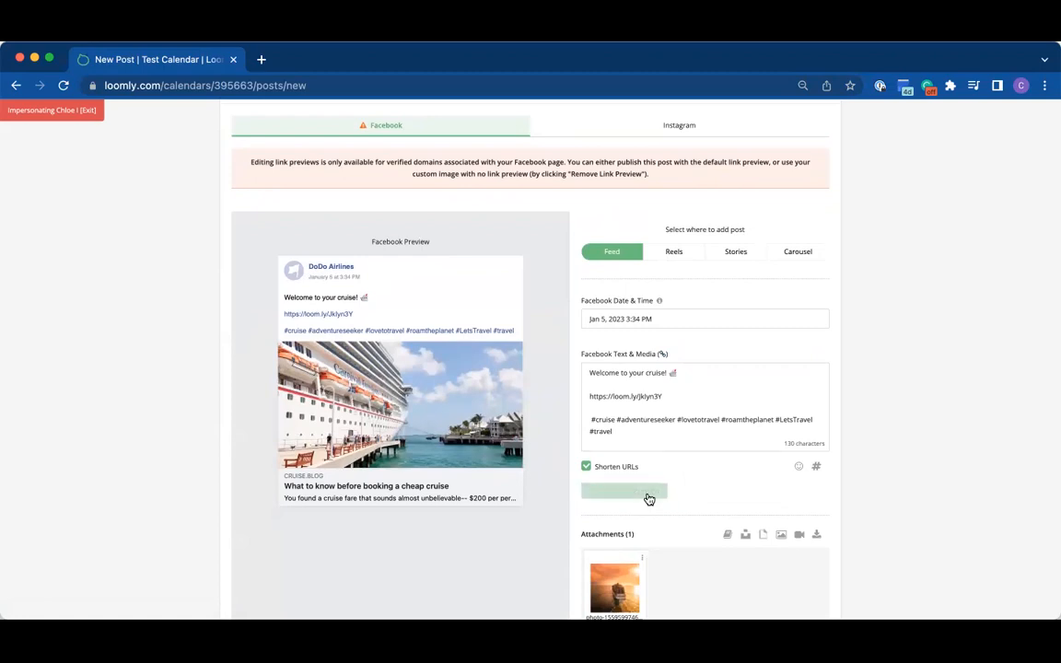
left_click(646, 494)
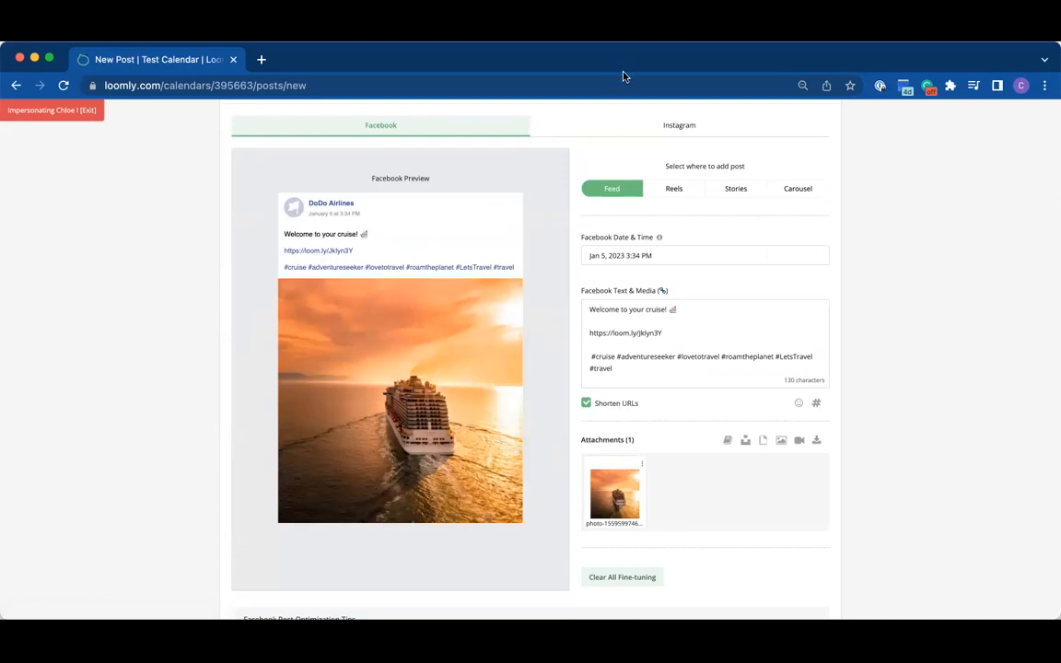
Step: Look through the Instagram options and the Facebook placements, and view the editing options for the Facebook photo
left_click(606, 124)
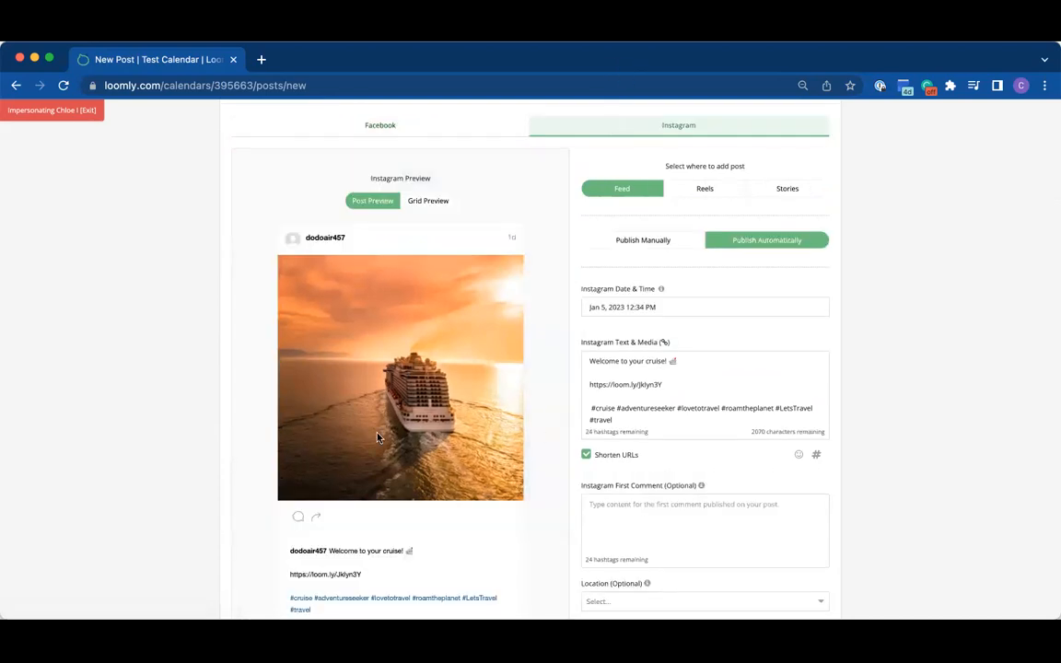
scroll(653, 476, "down", 5)
scroll(653, 477, "up", 1)
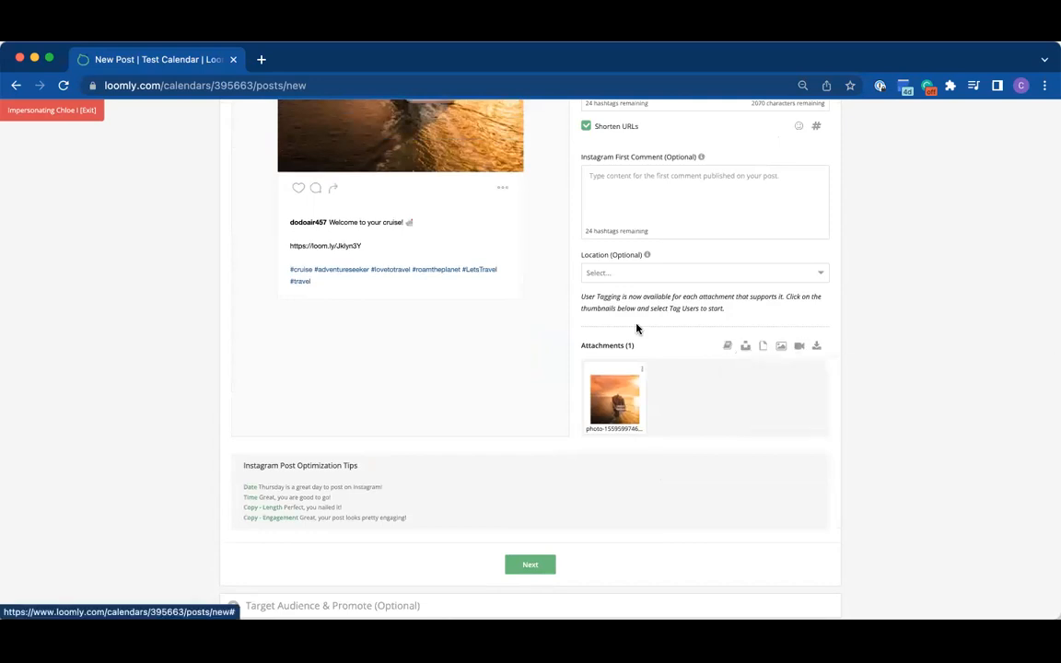
scroll(639, 329, "up", 6)
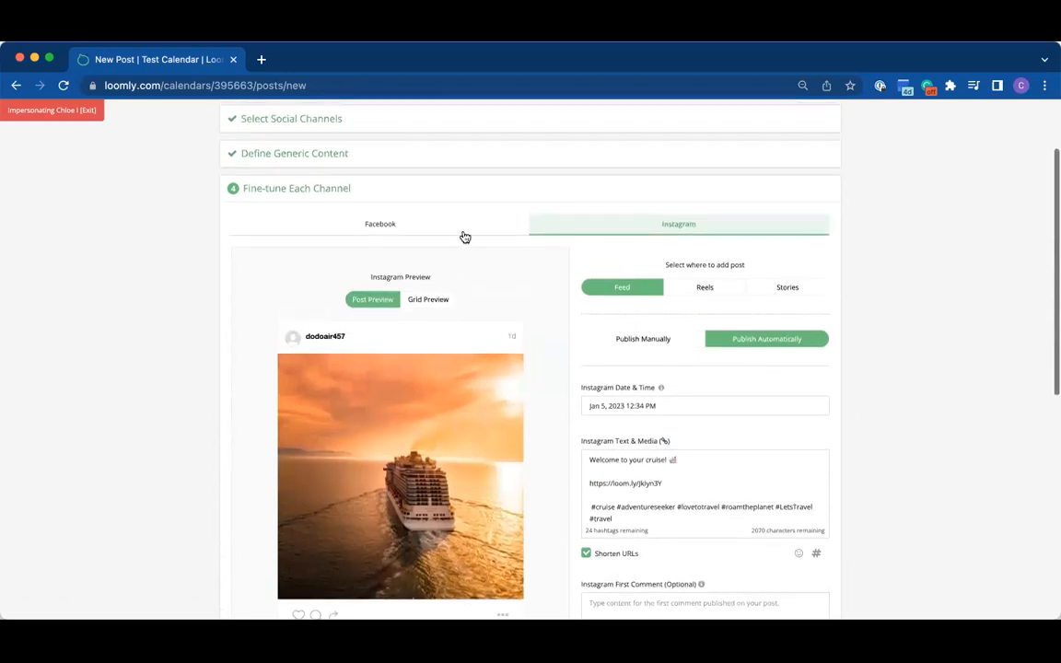
left_click(464, 230)
scroll(527, 434, "down", 2)
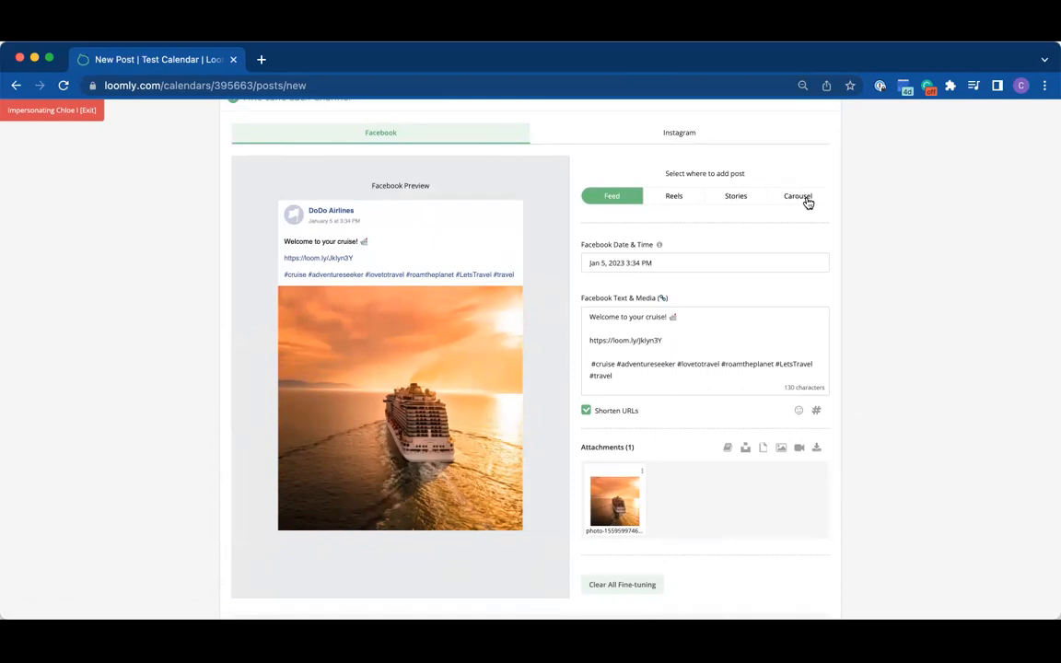
scroll(698, 315, "down", 2)
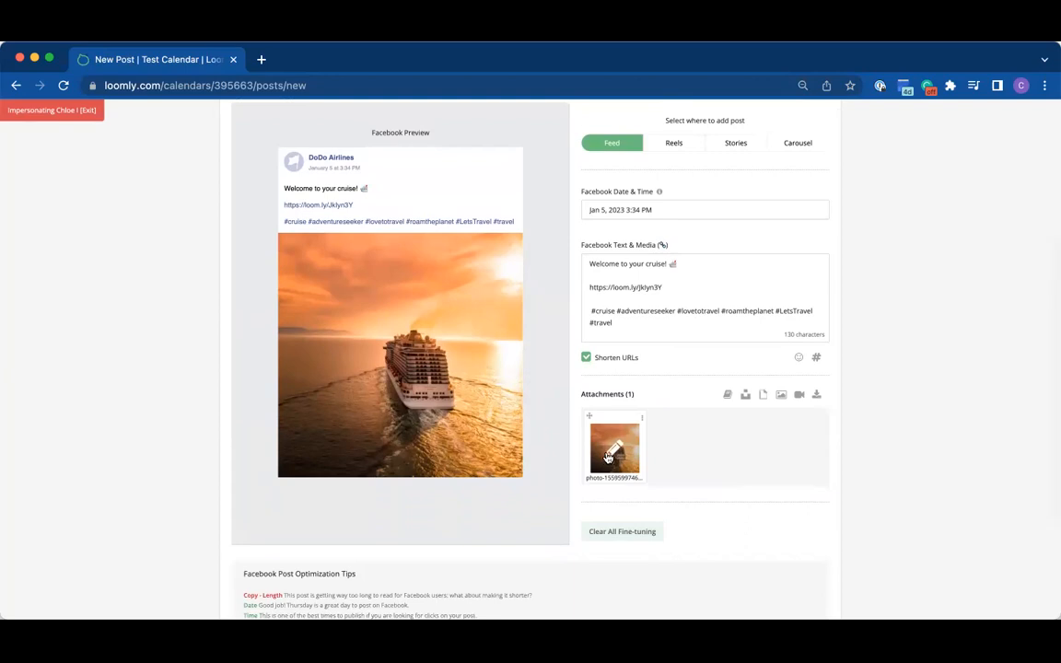
left_click(610, 457)
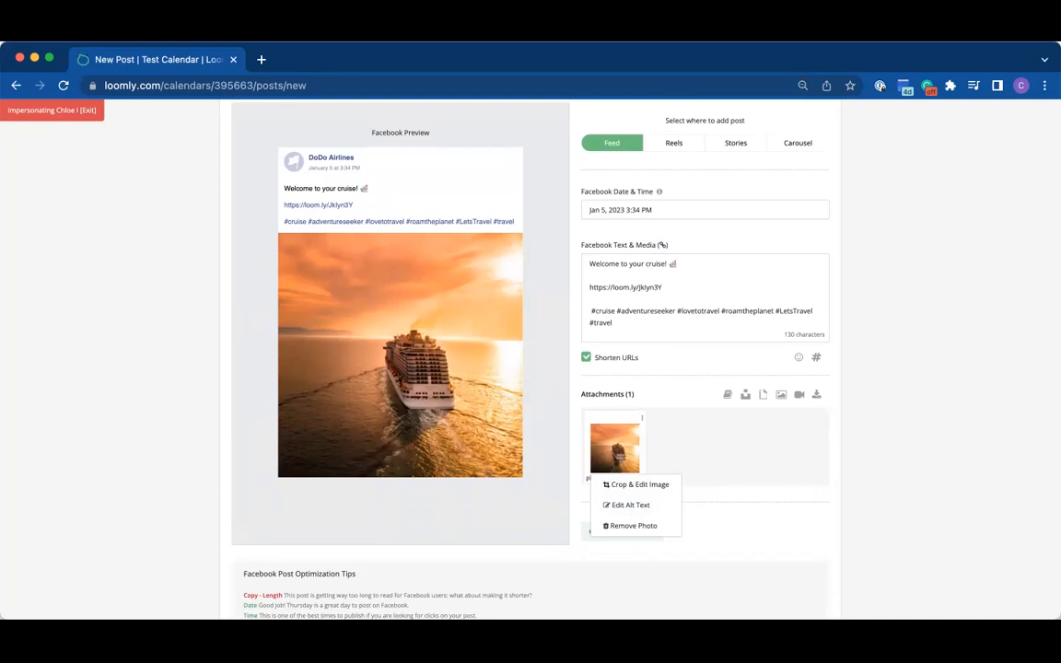
scroll(663, 197, "up", 2)
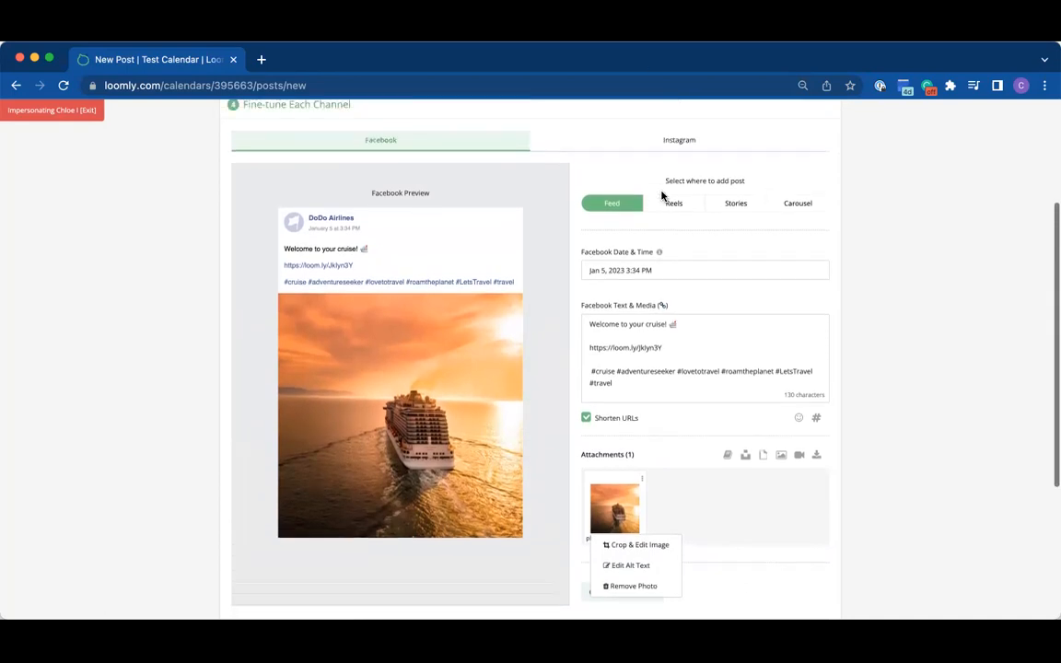
left_click(674, 153)
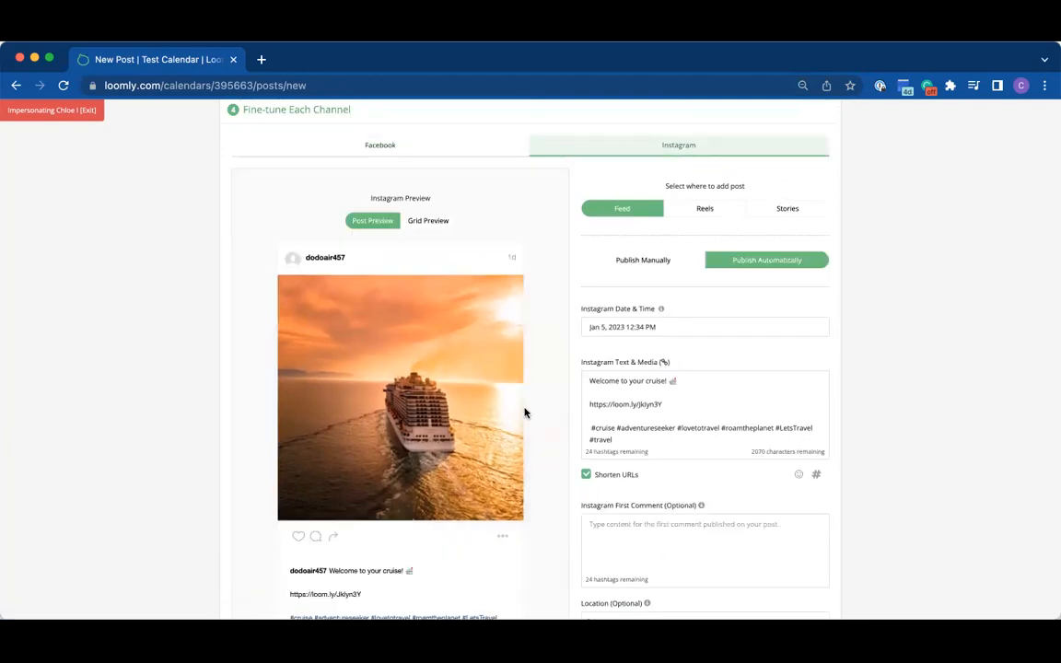
scroll(524, 413, "down", 2)
scroll(525, 413, "down", 4)
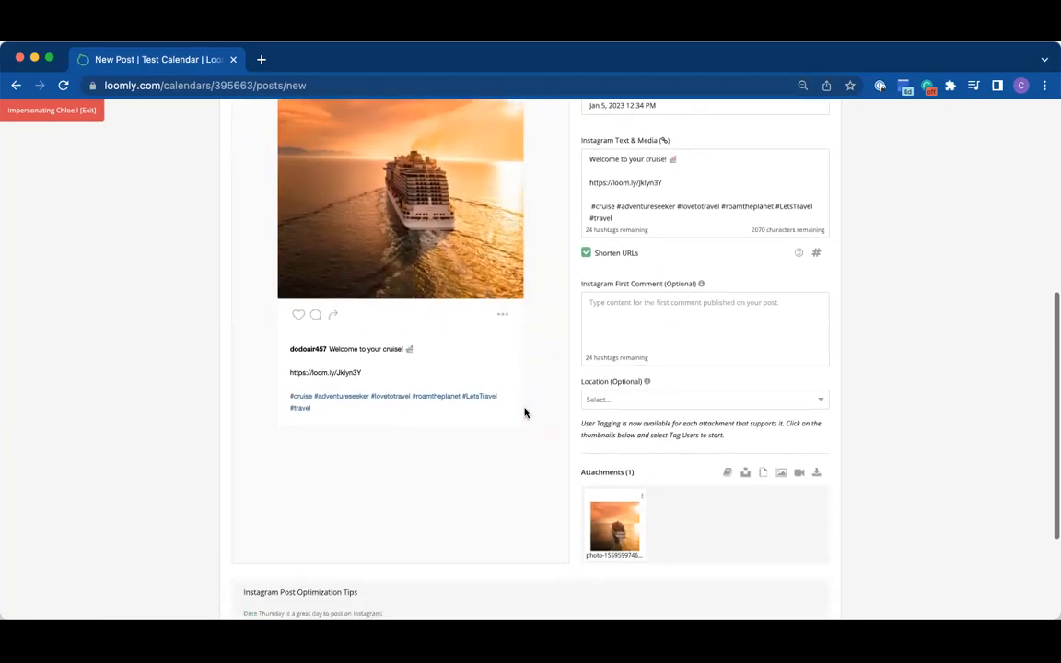
left_click(610, 522)
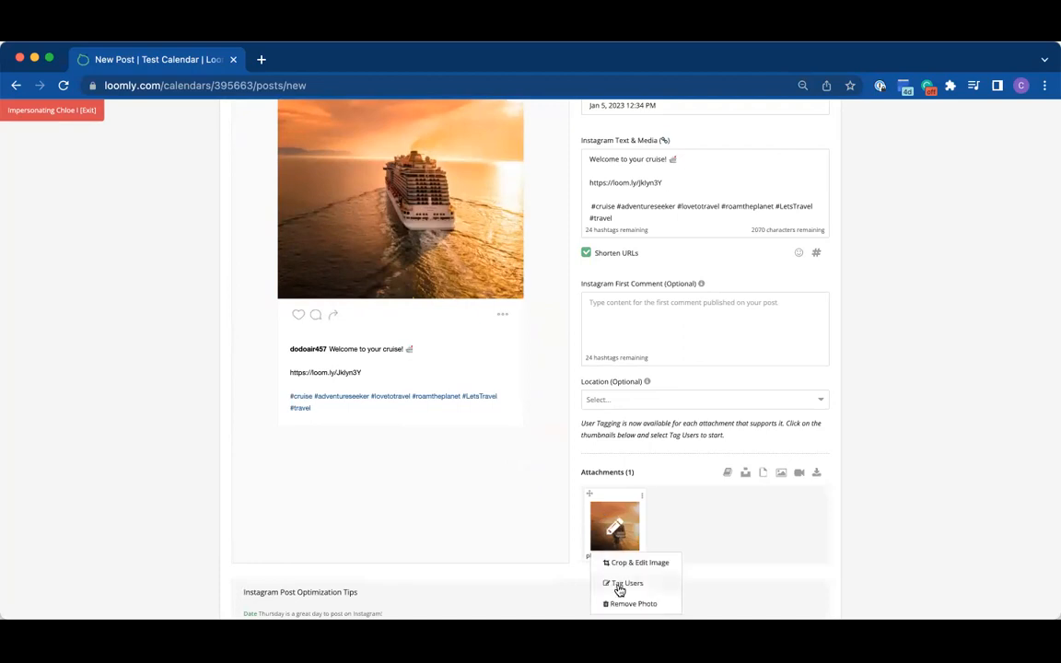
left_click(615, 583)
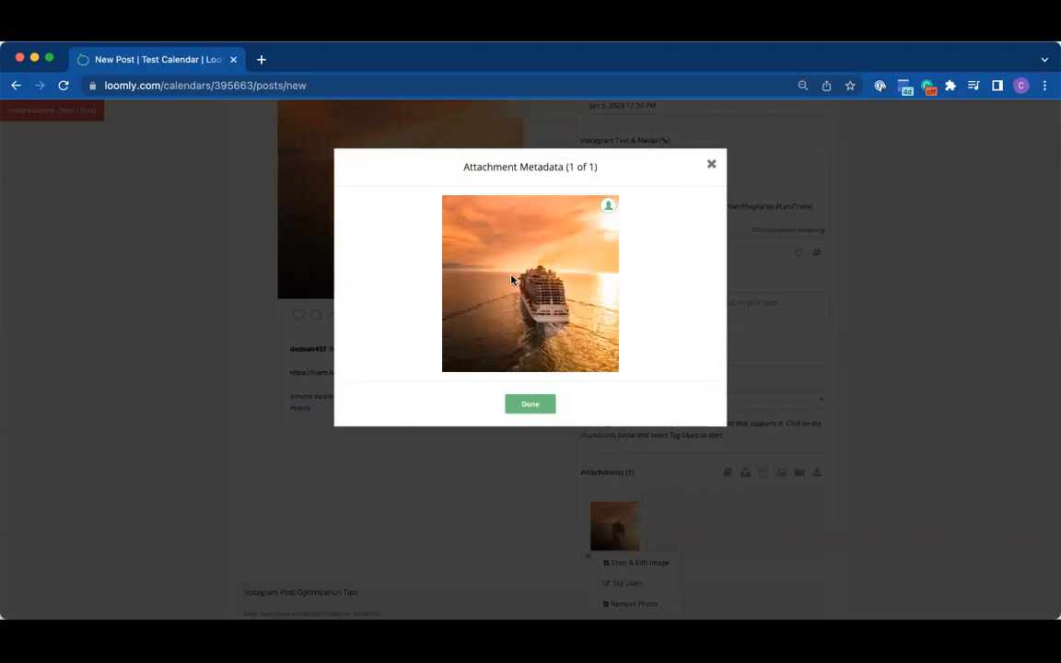
left_click(608, 206)
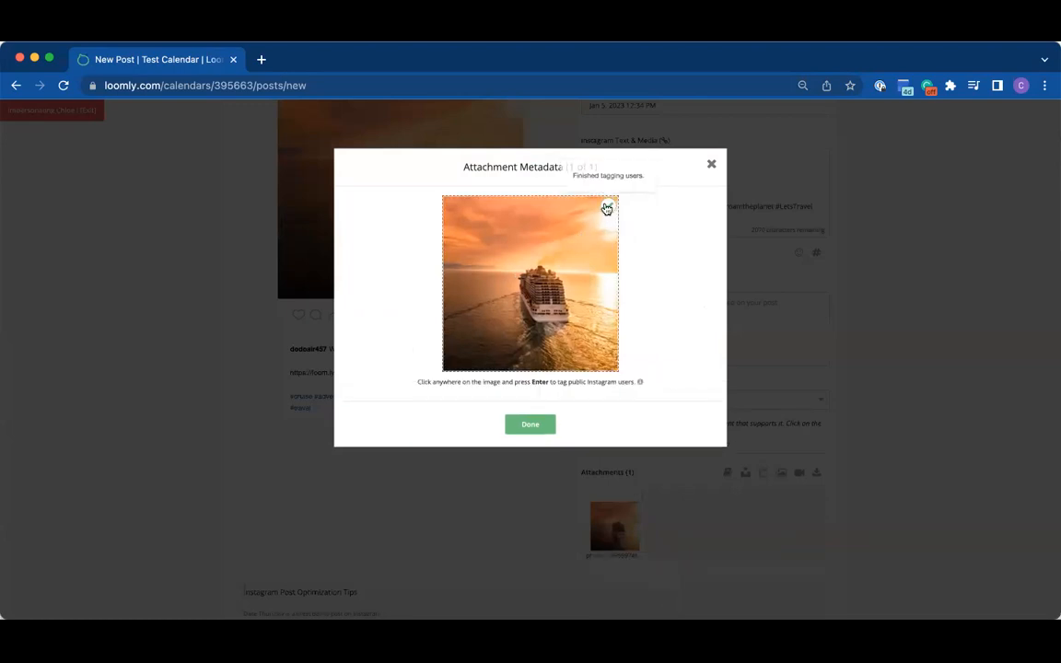
left_click(509, 268)
type("d")
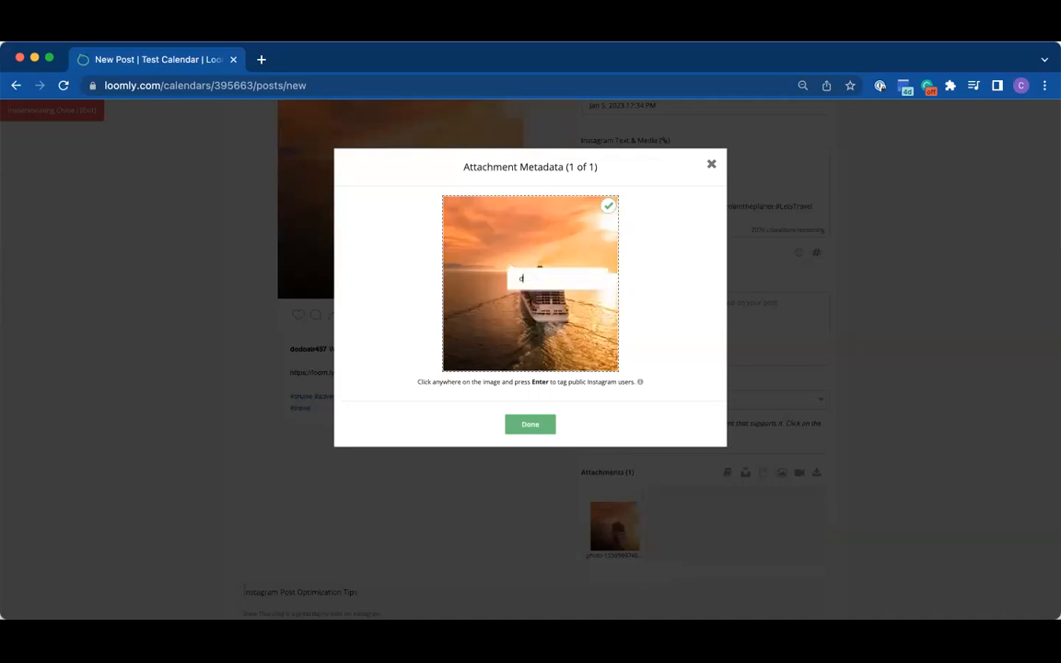
type("odoair457")
key("Return")
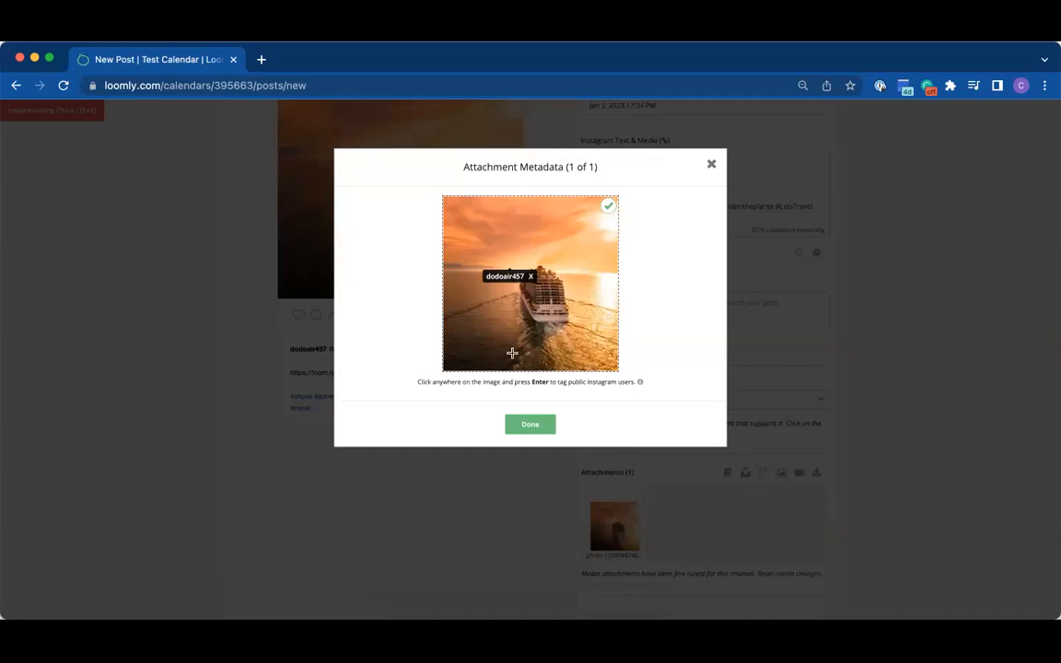
left_click(520, 427)
Step: Review the Instagram preview with the tagged photo and the post optimization tips
scroll(520, 433, "up", 2)
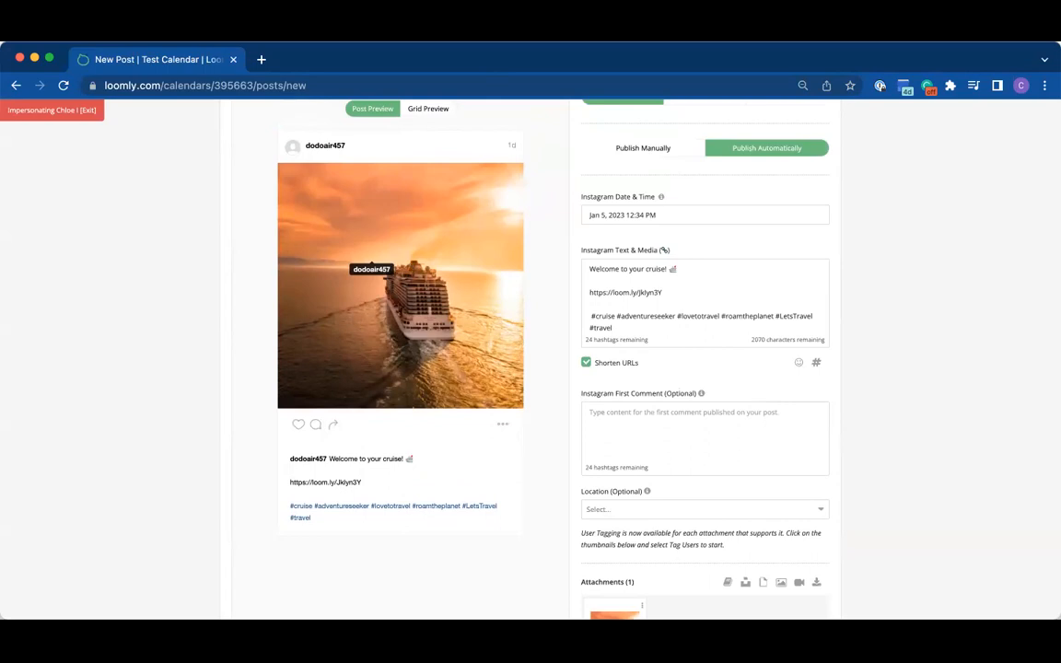
scroll(577, 204, "up", 2)
scroll(571, 198, "down", 9)
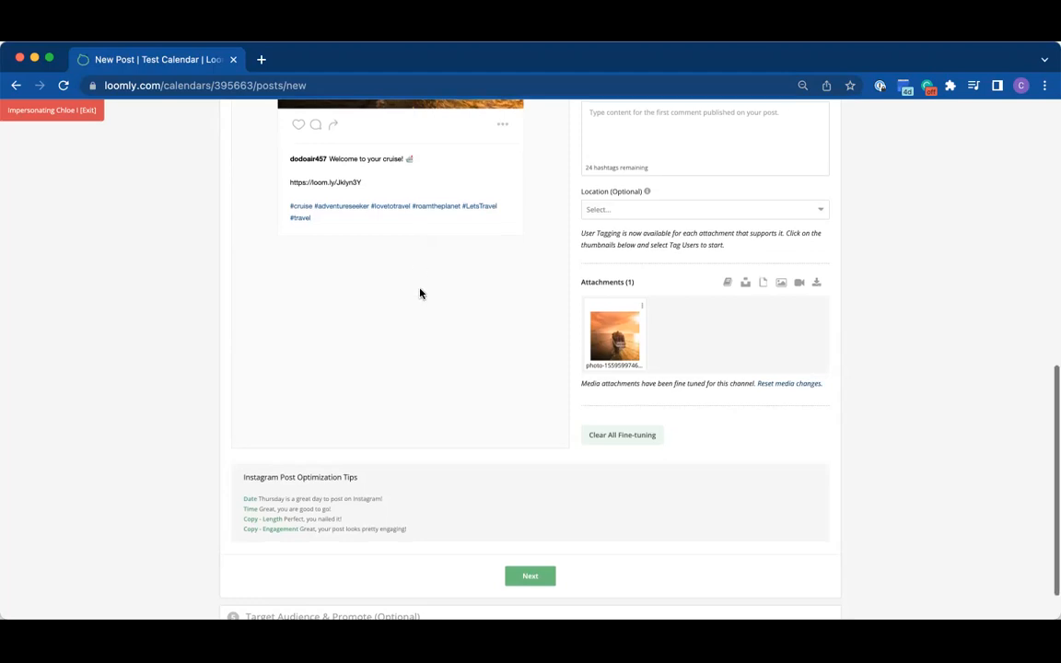
scroll(419, 294, "up", 10)
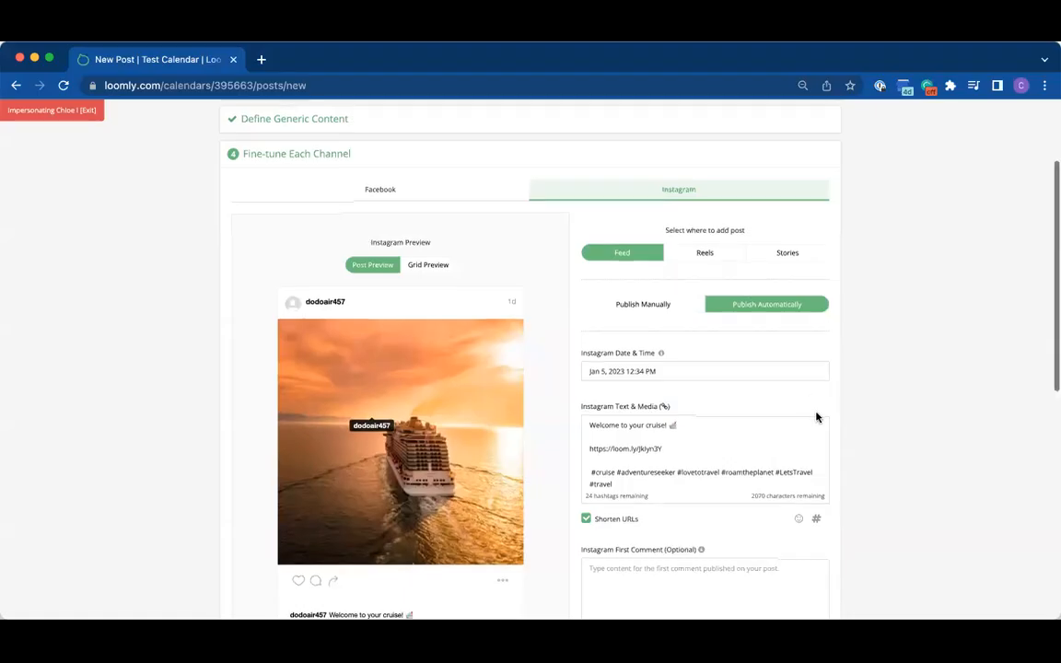
Step: Finish the channel fine-tuning, leave the Facebook audience targeting at its defaults and schedule the post
scroll(817, 414, "down", 5)
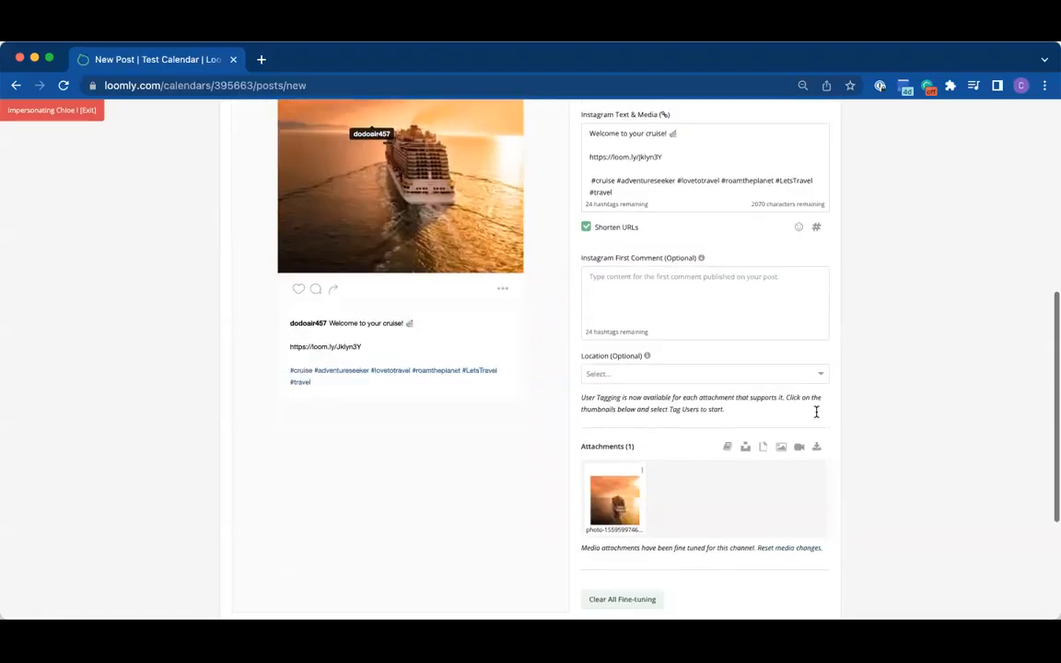
scroll(817, 414, "down", 4)
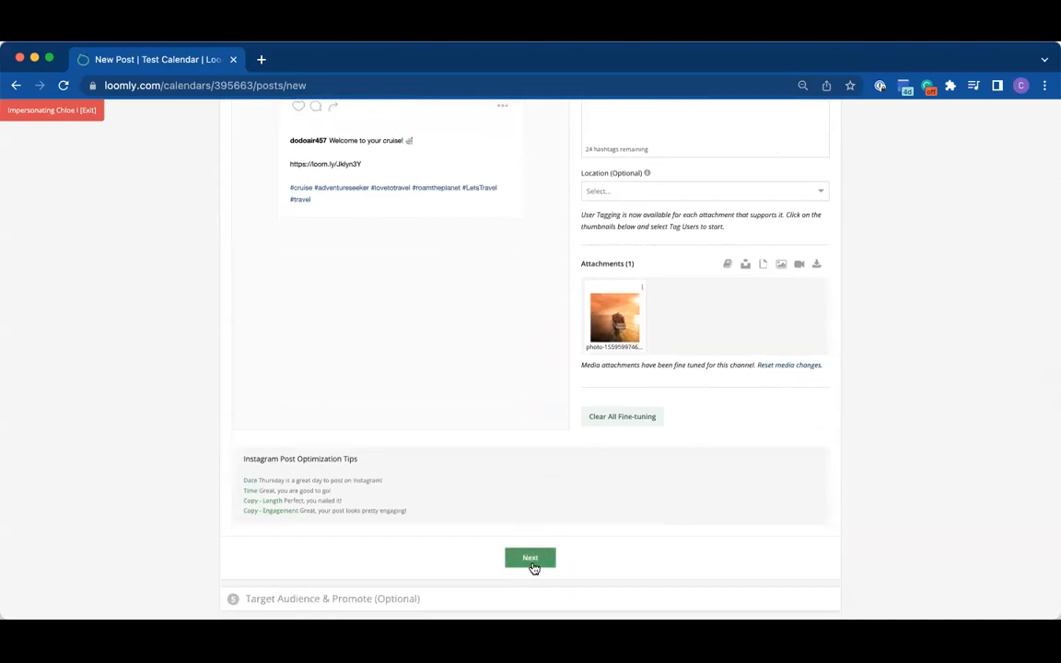
left_click(531, 562)
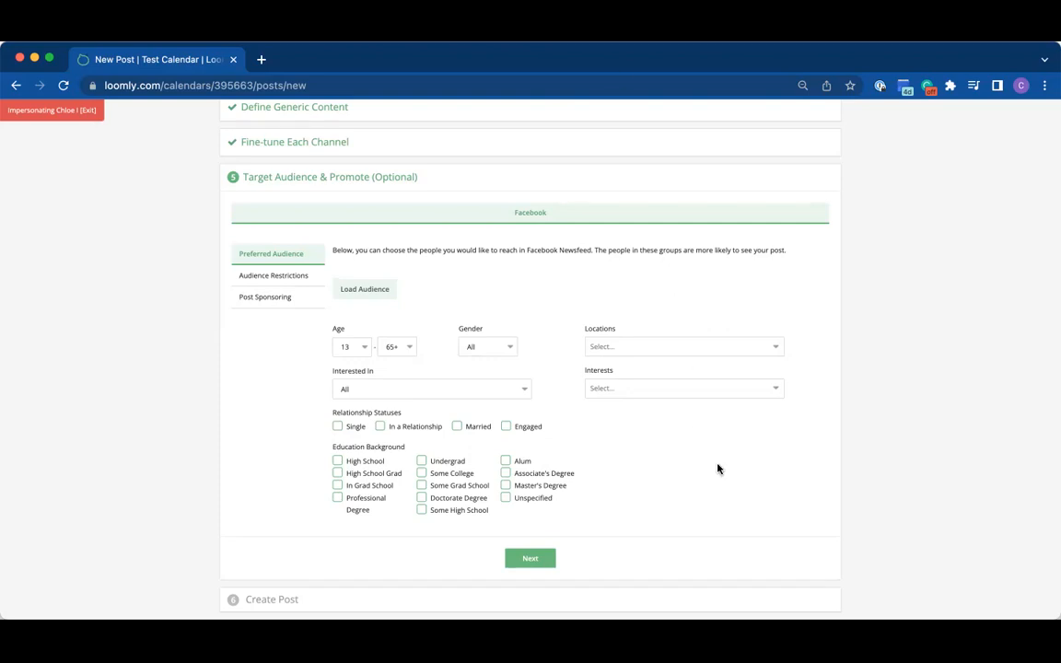
left_click(527, 559)
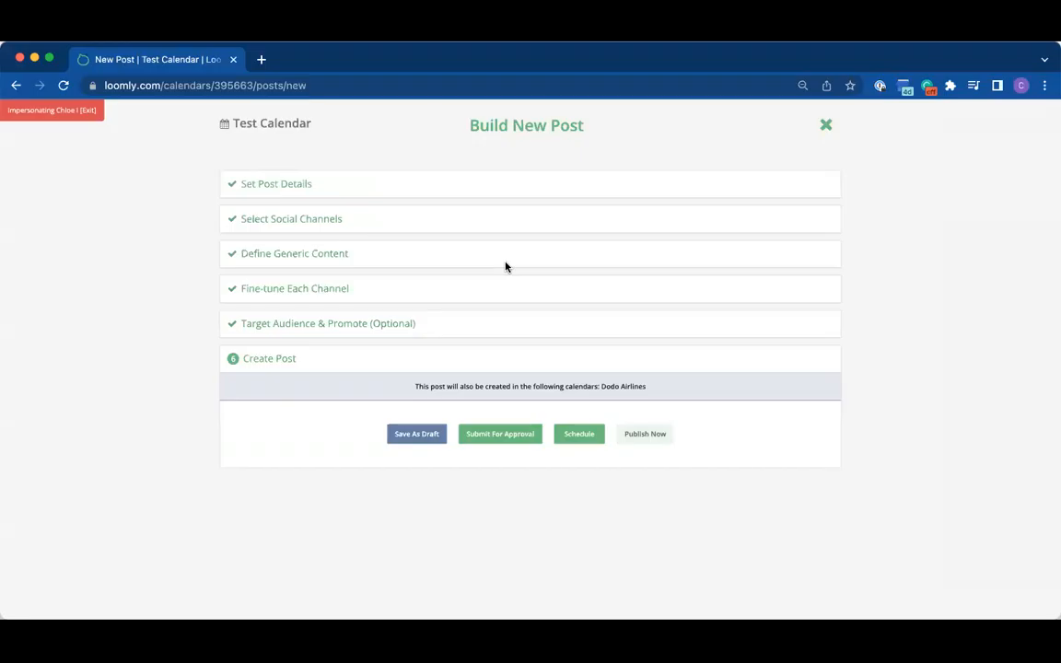
left_click(580, 434)
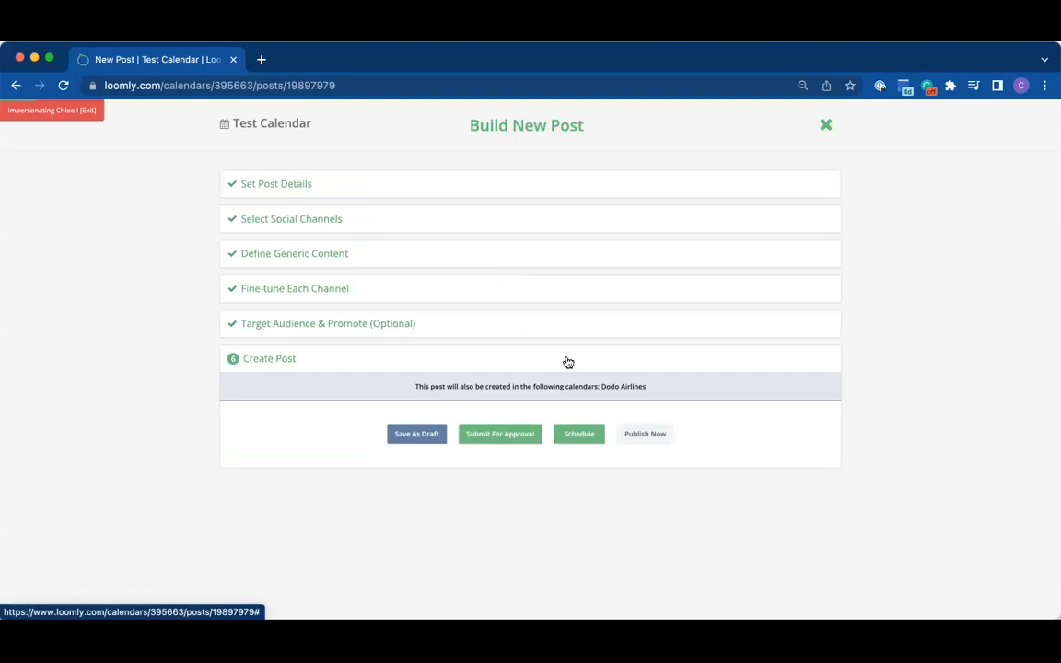
Step: Review the scheduled Cruise Trip post, including its Facebook preview, state, assignee and activity log
scroll(566, 361, "down", 5)
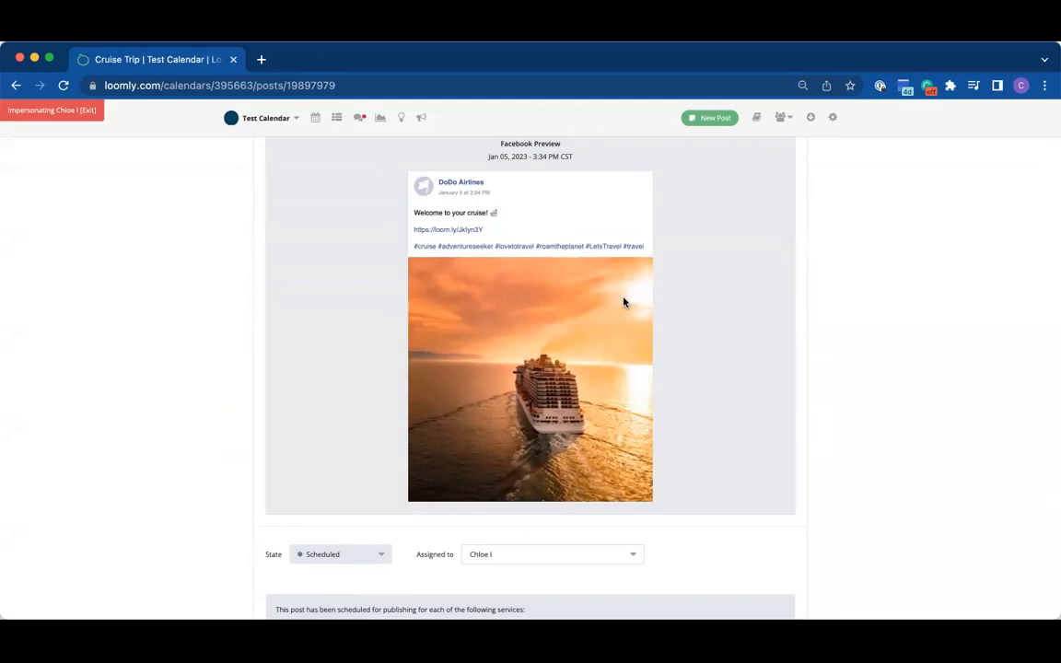
scroll(622, 302, "up", 3)
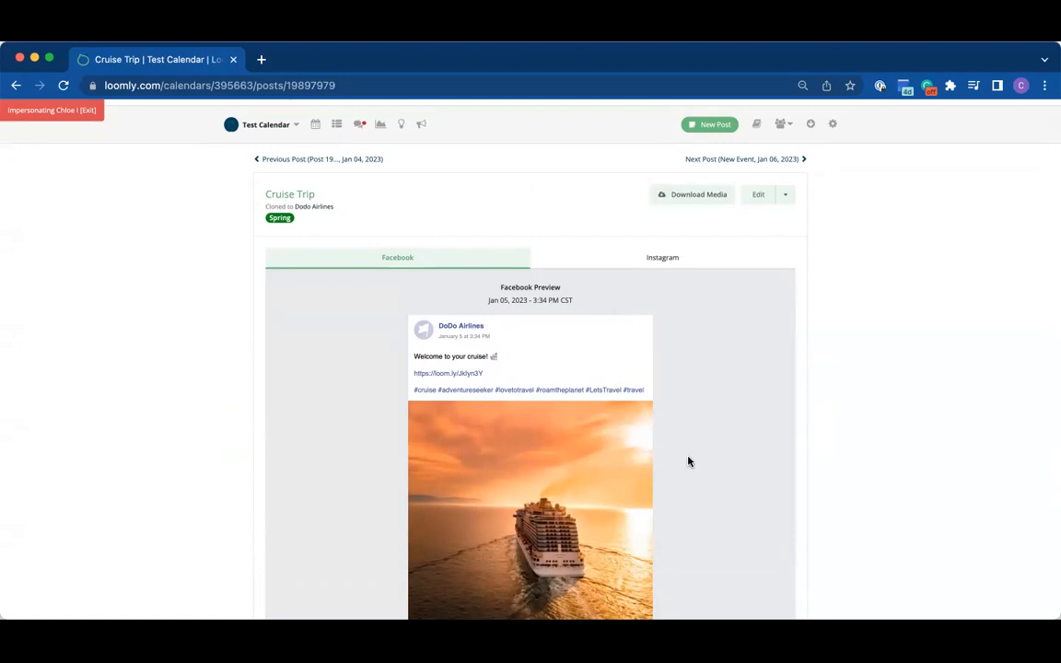
scroll(689, 461, "down", 5)
scroll(689, 461, "down", 1)
Step: Start a comment with @ to view the collaborators who can be mentioned, and close the suggestions without picking anyone
left_click(560, 575)
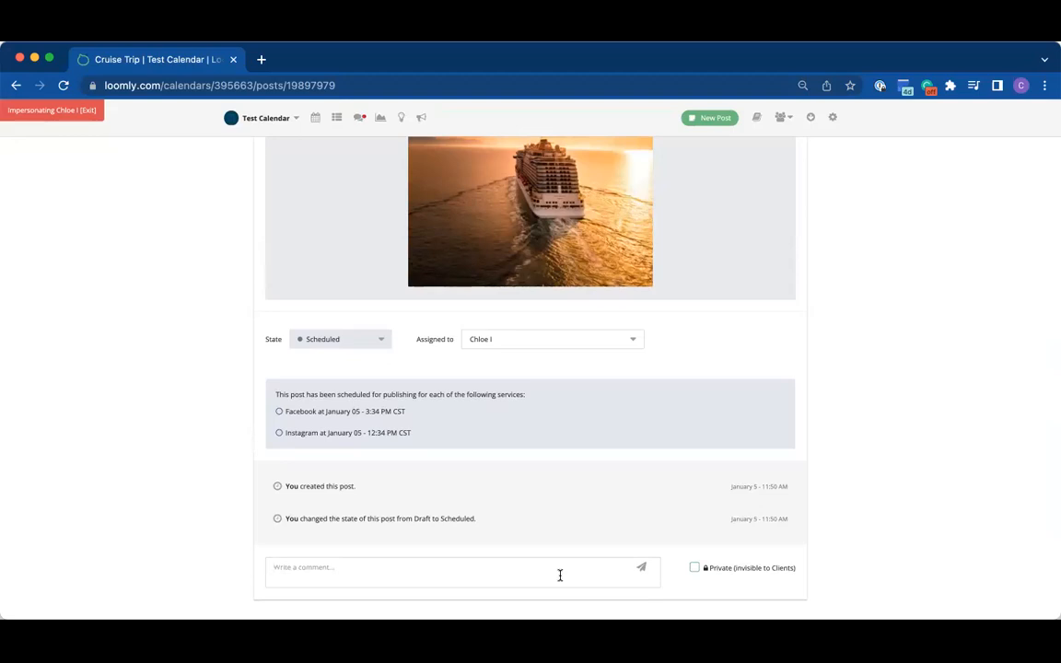
type("@")
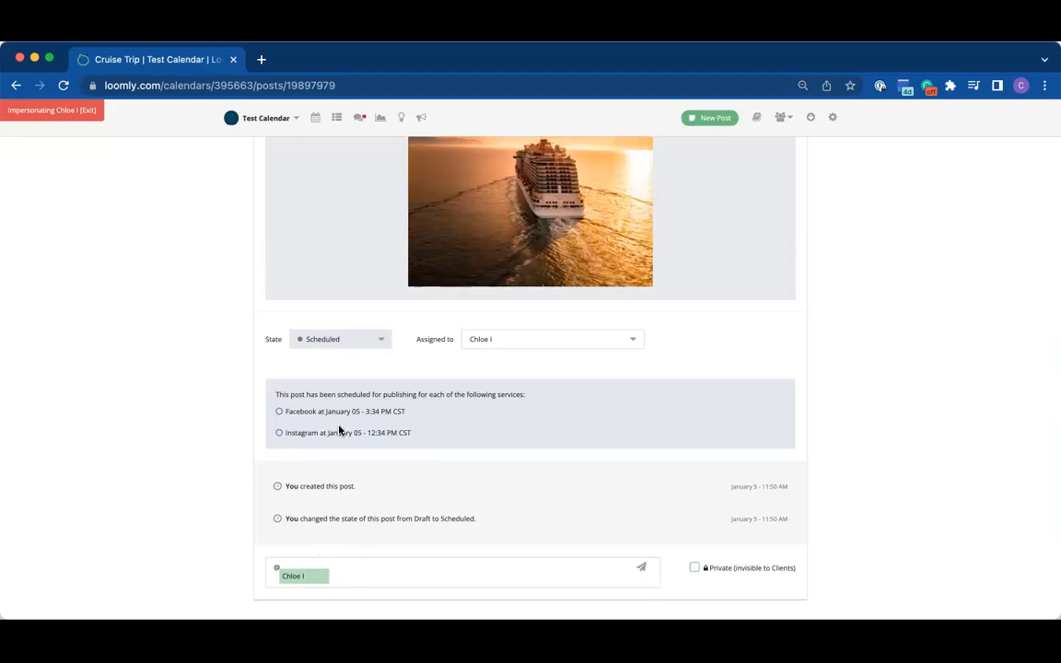
left_click(263, 403)
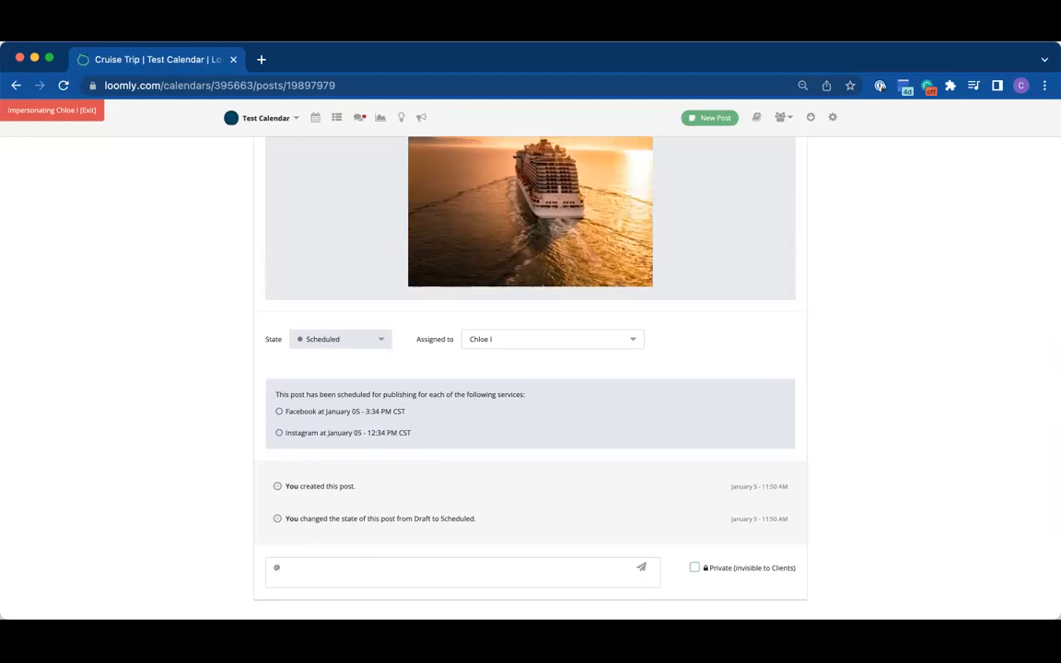